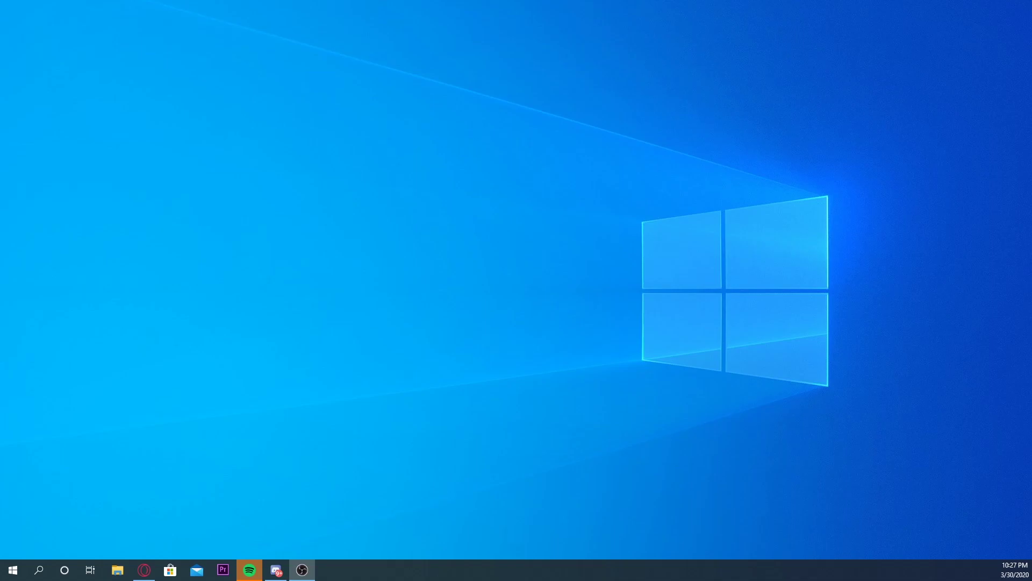
Switch to the Opera browser and close the old search results and soundboard video tabs
click(144, 569)
drag(430, 47, 420, 125)
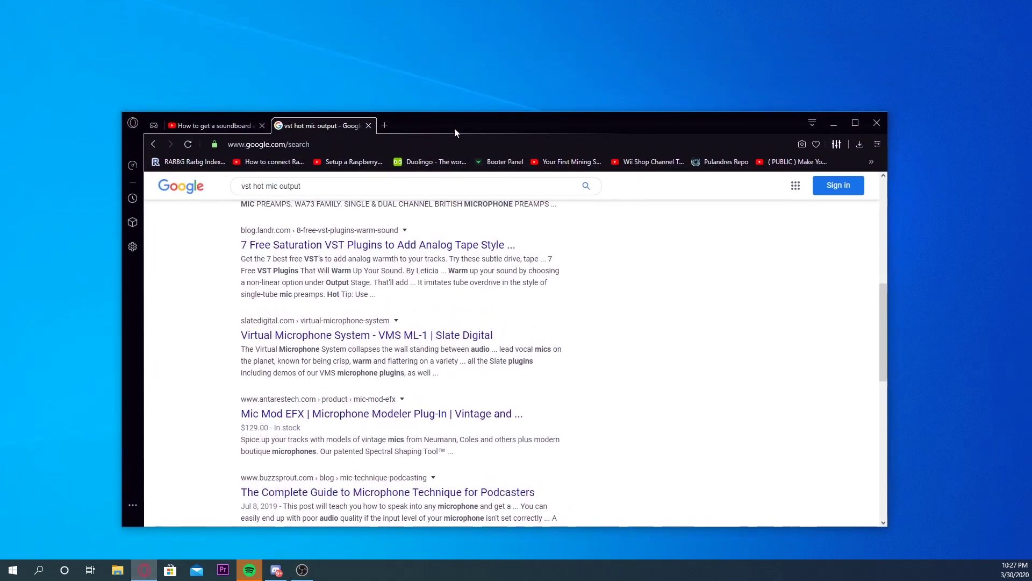
scroll(414, 322, up, 10)
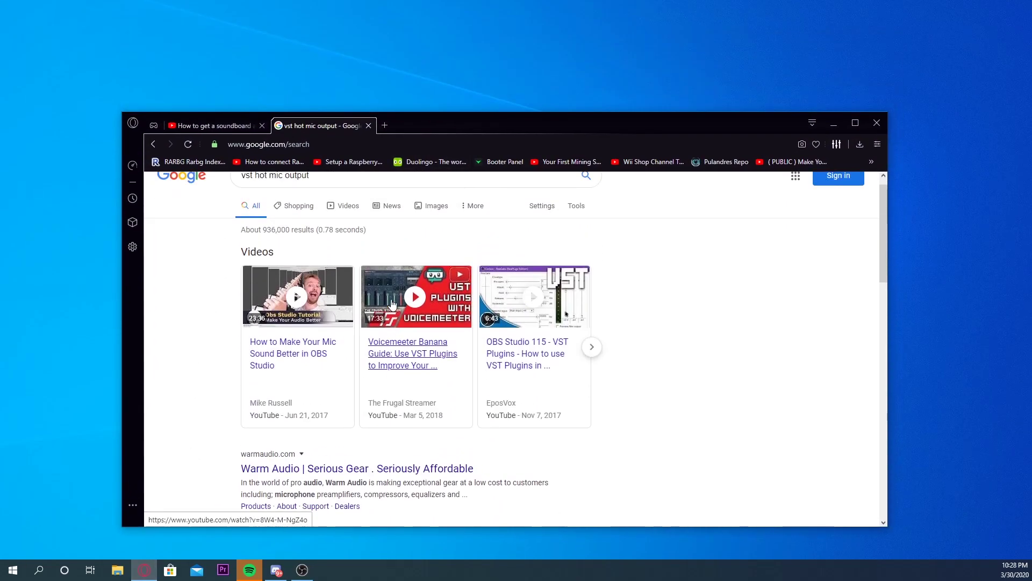
click(368, 125)
click(279, 126)
click(261, 126)
drag(312, 119, 286, 89)
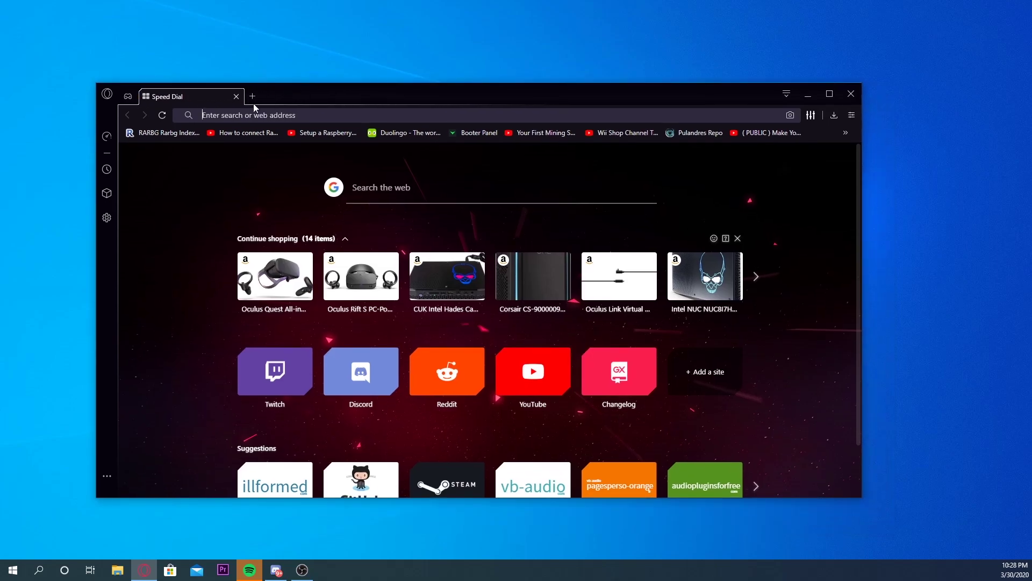
Search the web for "vst host"
text(vst)
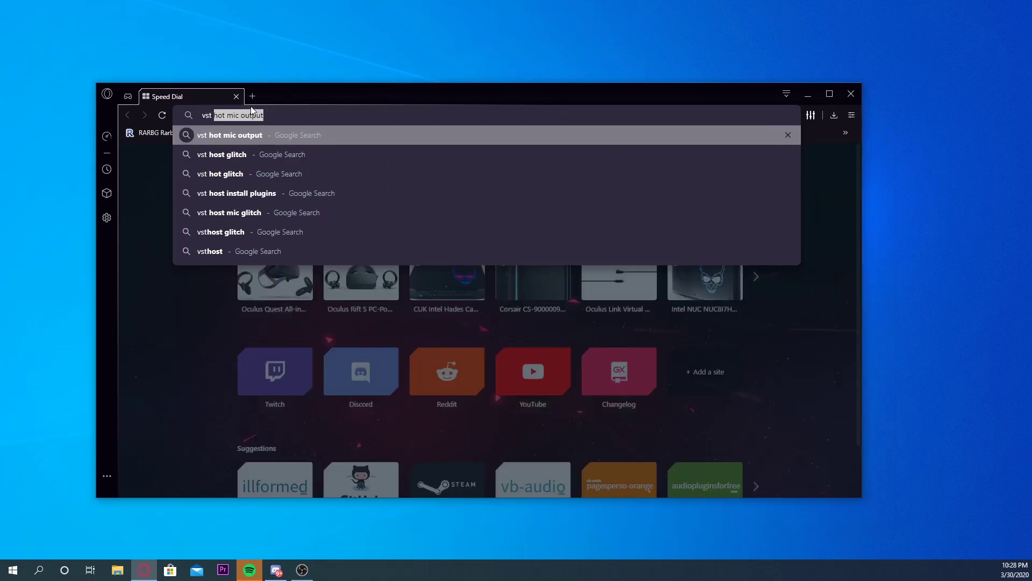
text( host)
key(Return)
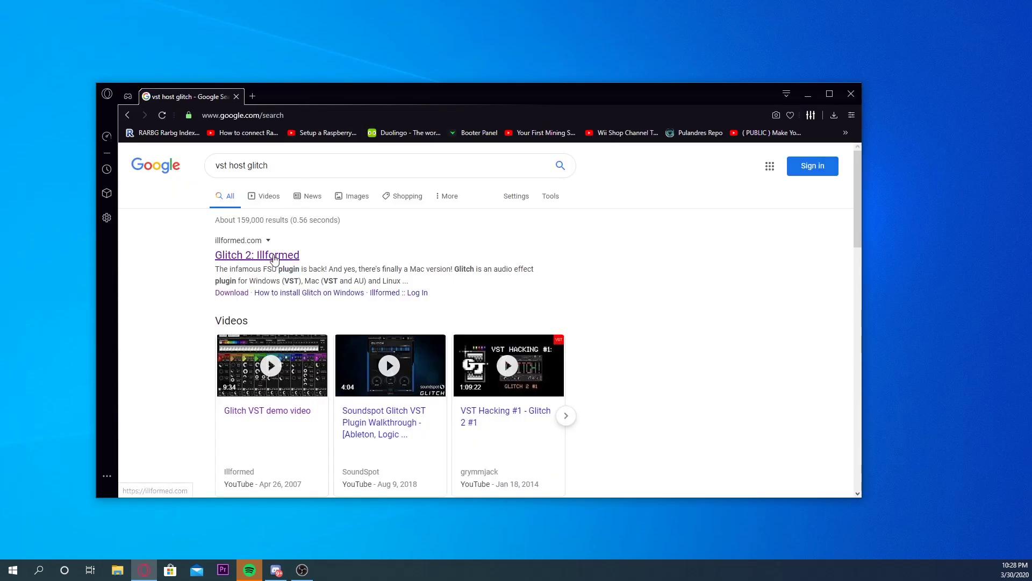
scroll(293, 204, down, 3)
scroll(285, 158, up, 3)
drag(284, 157, 247, 170)
key(BackSpace)
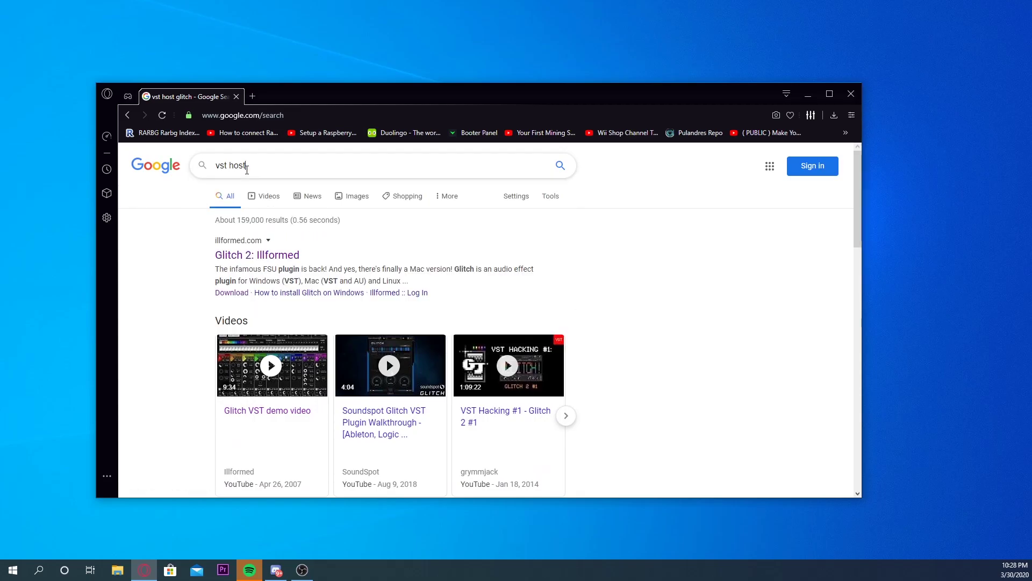
key(Return)
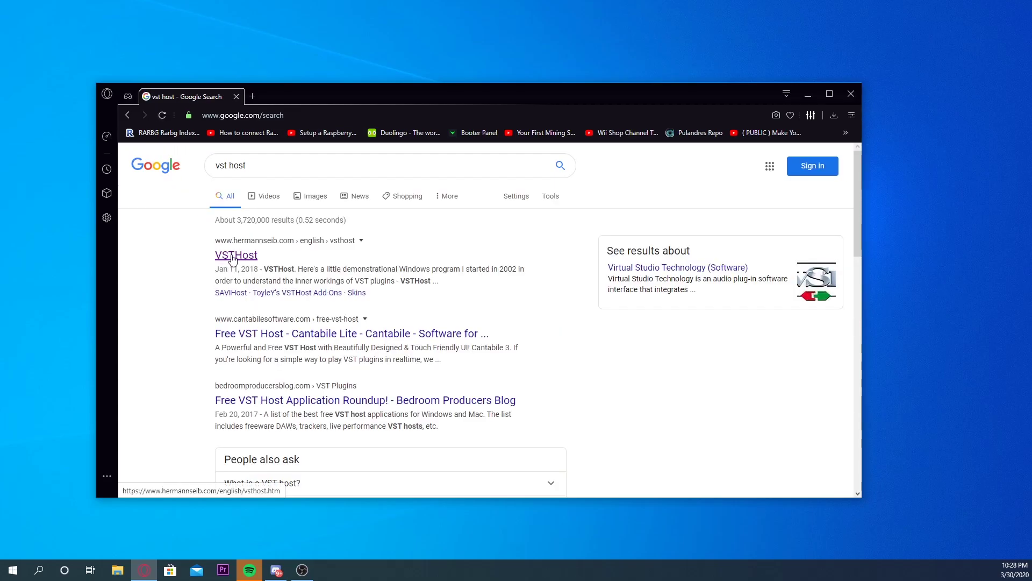
Open the VSTHost page on hermannseib.com and go to its Downloads section
click(233, 257)
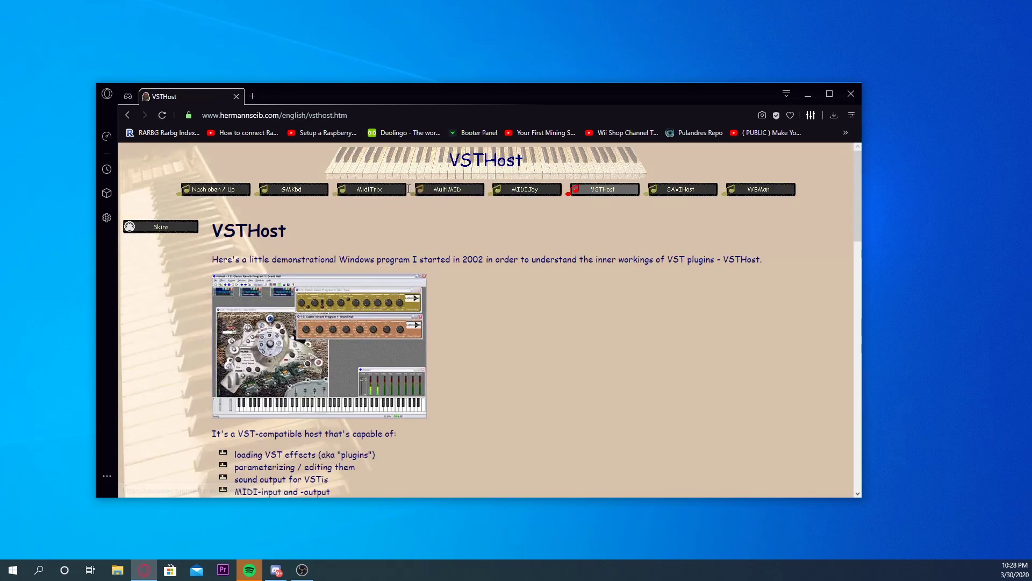
scroll(388, 209, down, 4)
scroll(388, 209, down, 2)
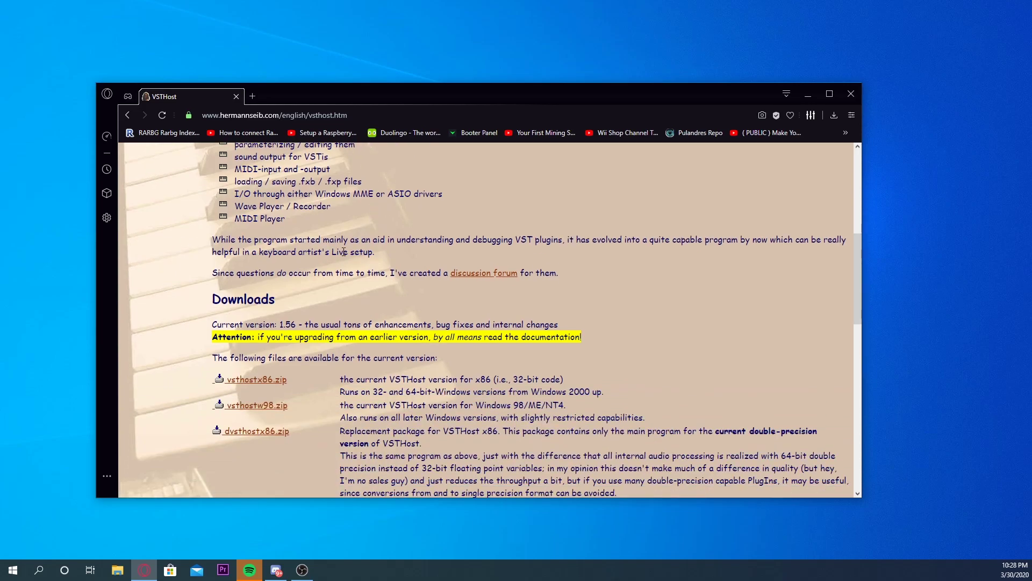
Search for "vb cable" in a new tab and open the Virtual Audio Cable page on vb-audio.com
click(253, 97)
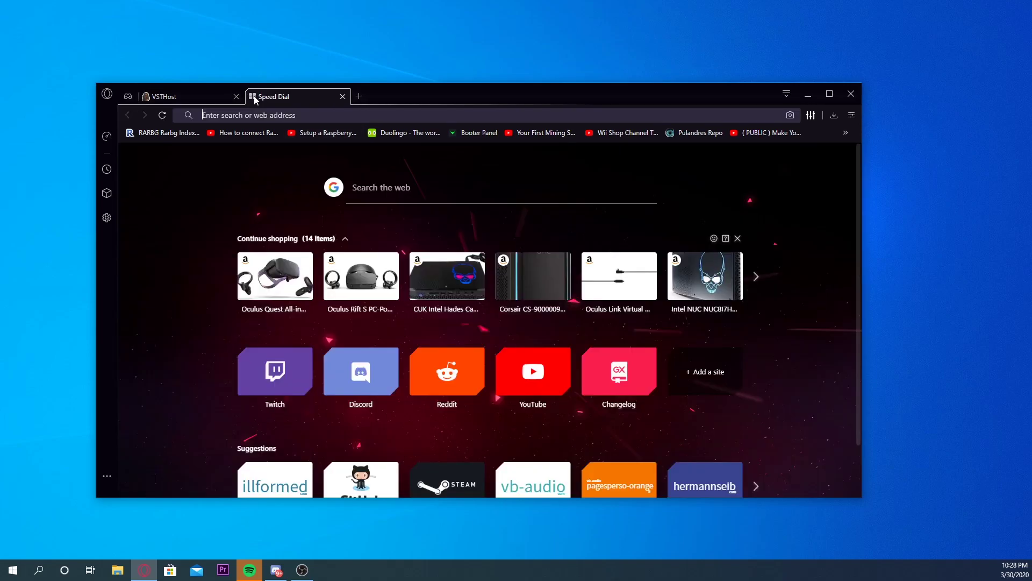
text(vb cable)
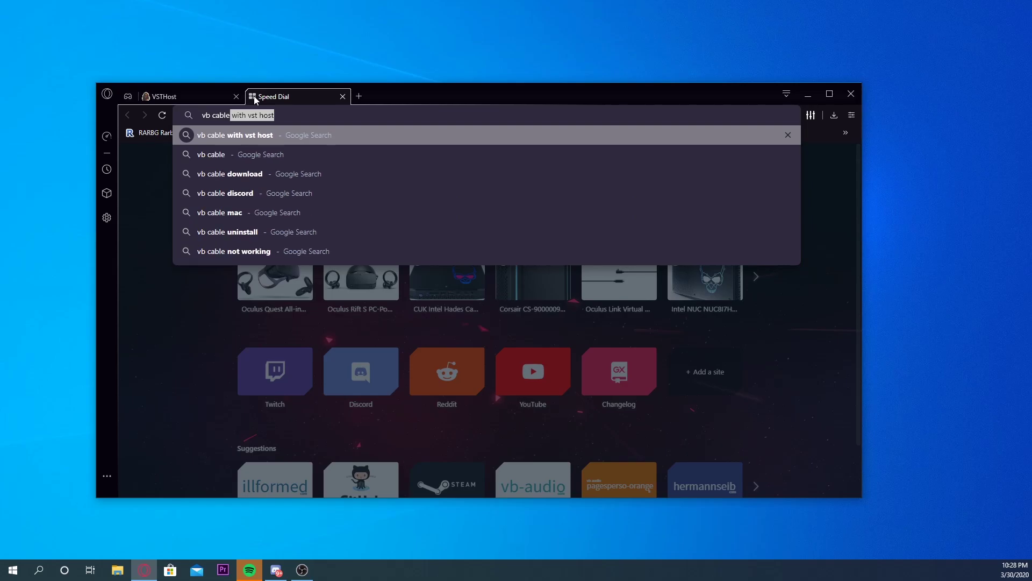
click(217, 149)
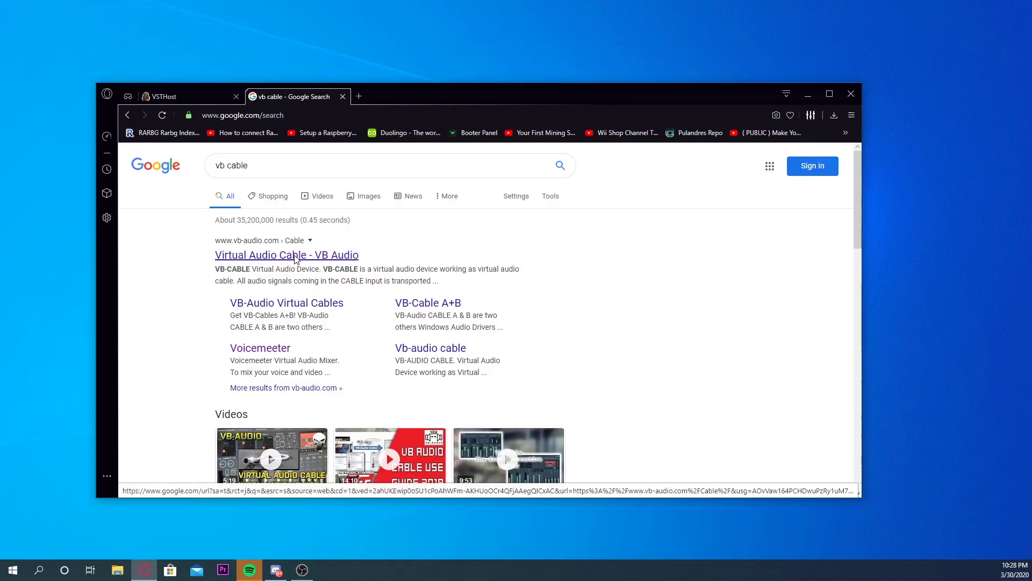
click(294, 258)
drag(454, 107, 429, 121)
scroll(475, 314, down, 5)
scroll(484, 349, up, 5)
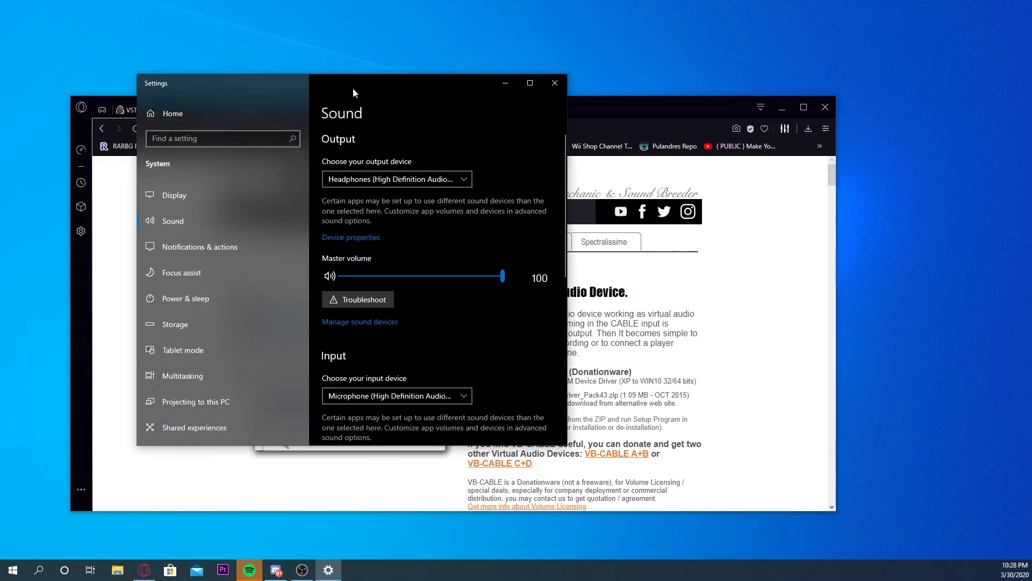
Open the Sound control panel from the Windows sound settings and bring up the default microphone's properties
double_click(408, 89)
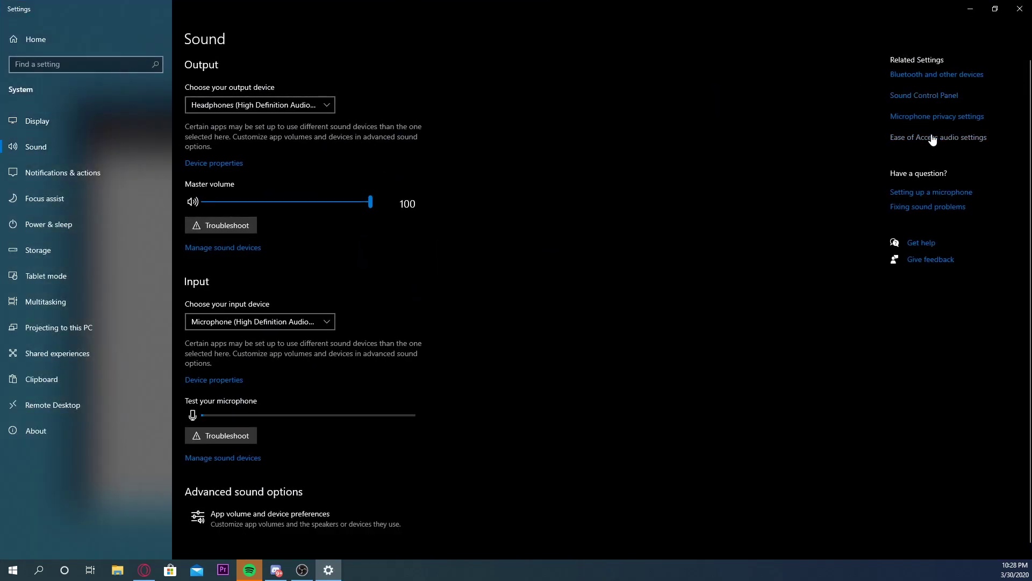
click(1018, 5)
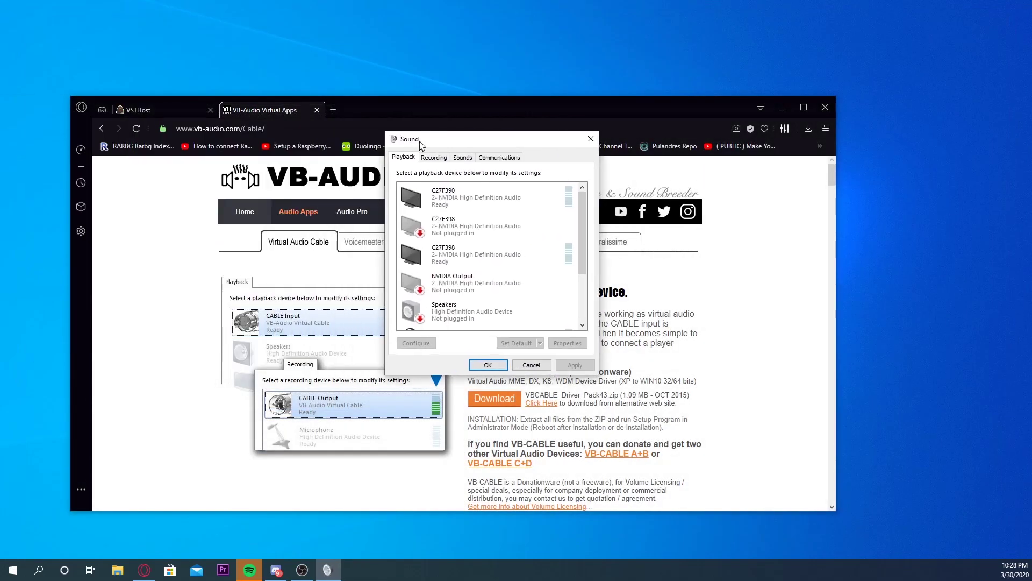
click(434, 157)
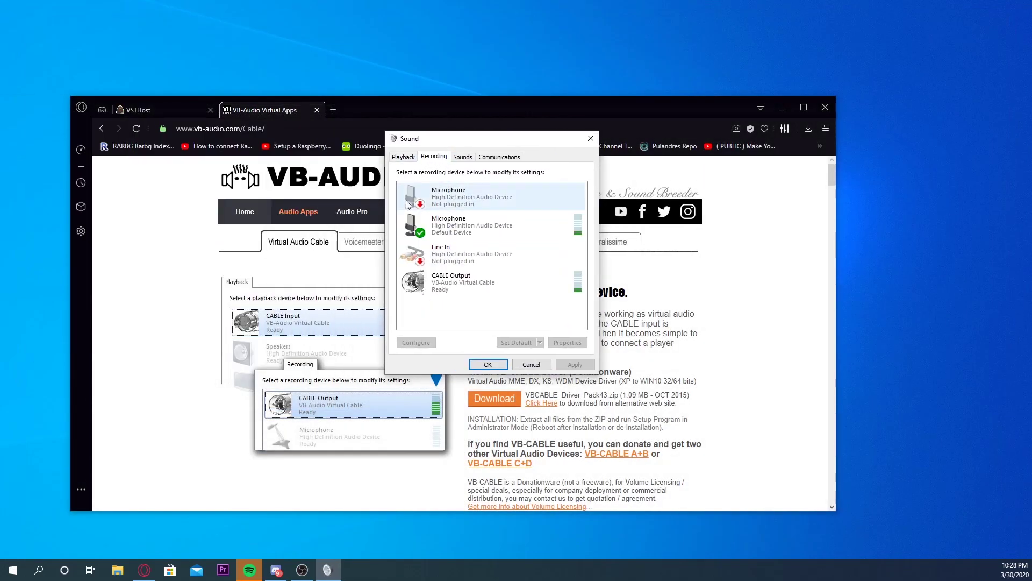
right_click(450, 222)
click(489, 282)
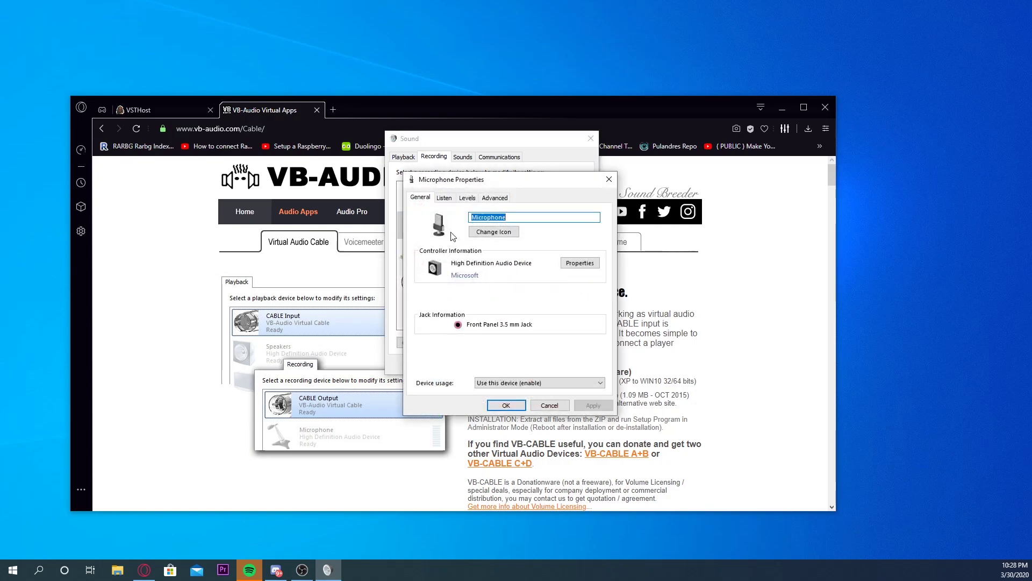
Check the microphone's Listen settings for playback through CABLE Input (VB-Audio Virtual Cable) and leave the sound dialogs without saving
click(444, 198)
click(461, 303)
click(469, 303)
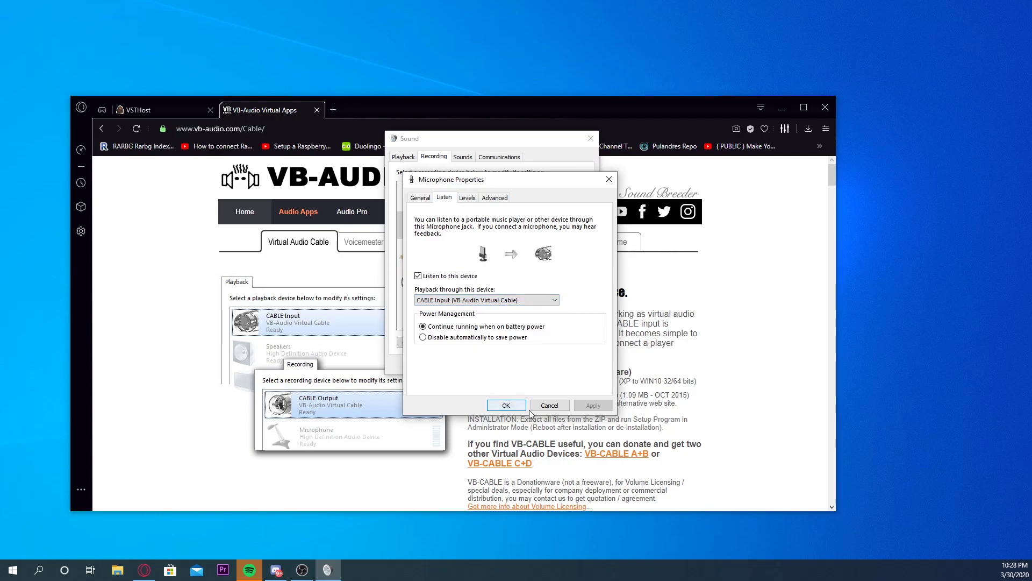
click(549, 405)
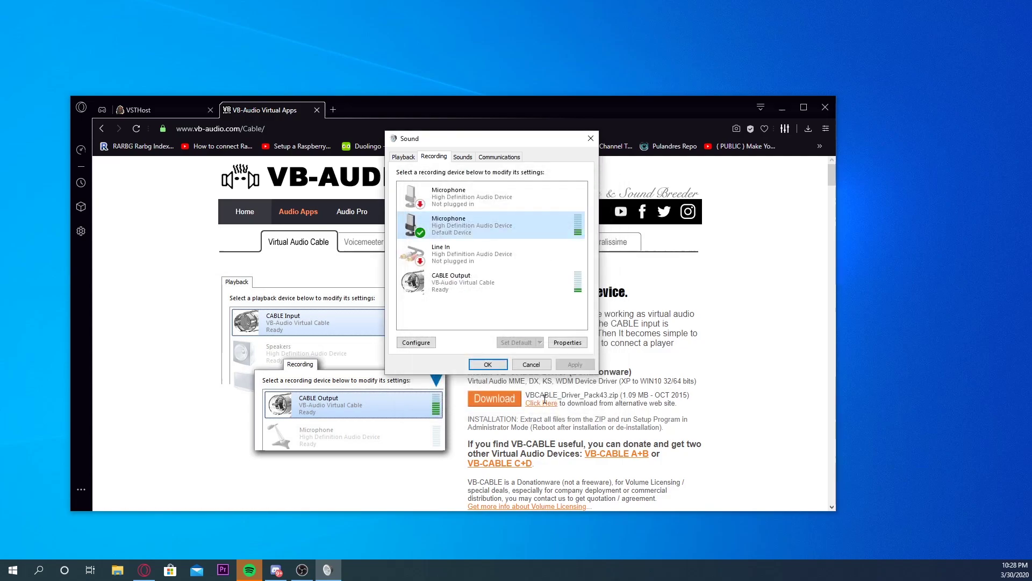
click(531, 365)
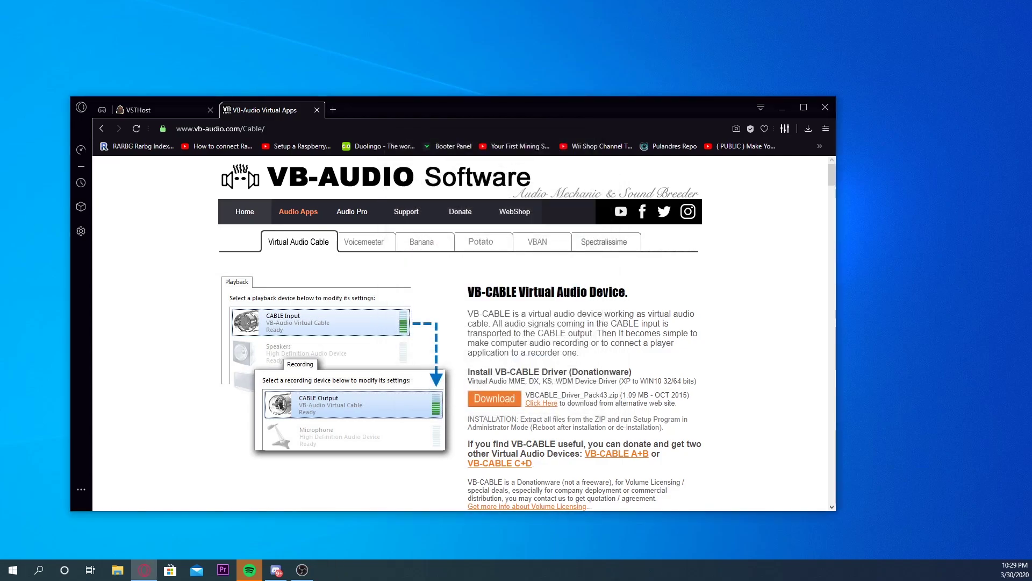
Switch to the vsthost folder in File Explorer and launch vsthost.exe
key(alt+Tab)
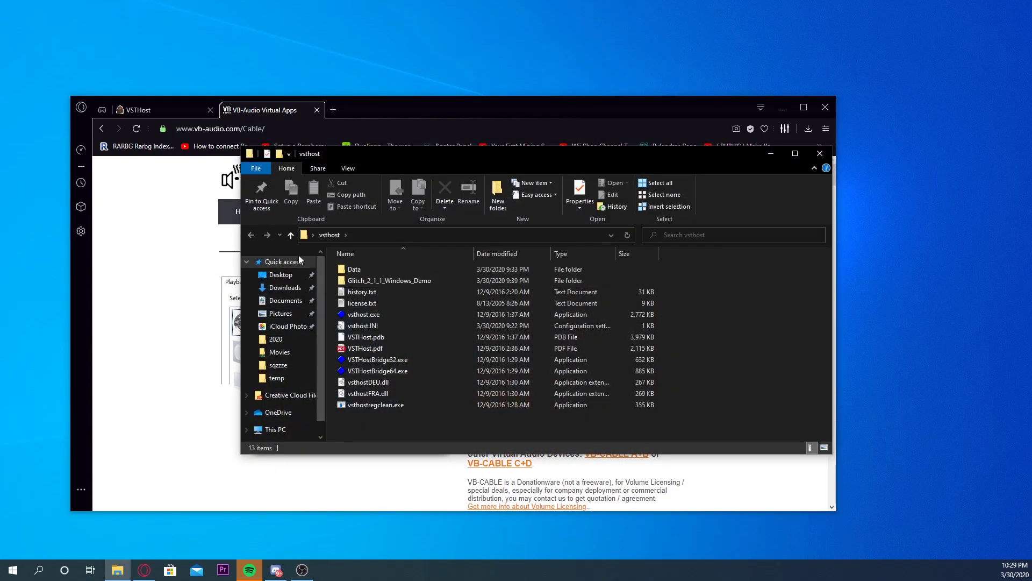
drag(385, 156, 310, 135)
double_click(312, 299)
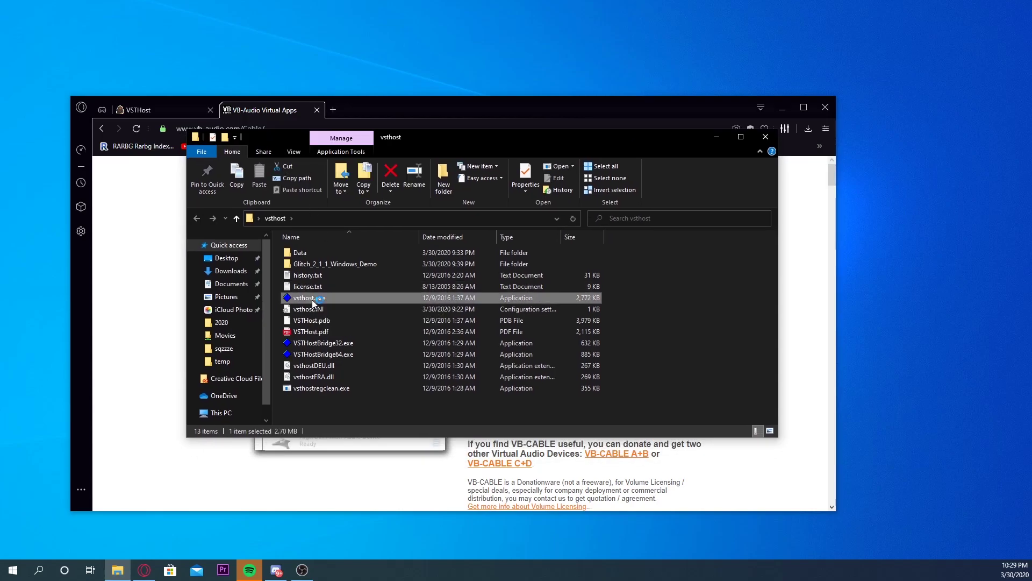
drag(448, 164, 435, 208)
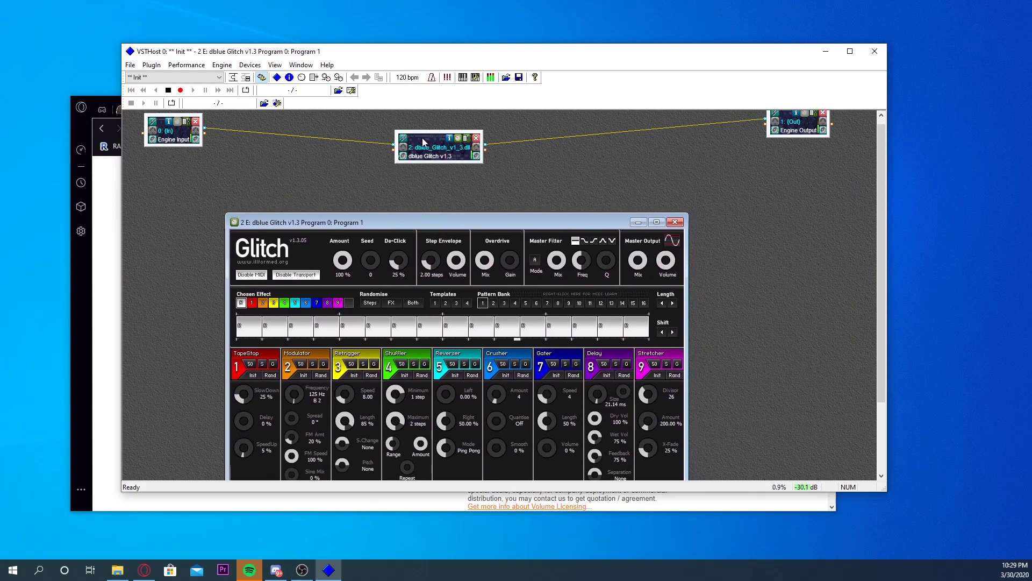
Remove the dblue Glitch v1.3 plugin from the VSTHost workspace
drag(423, 140, 393, 154)
click(446, 154)
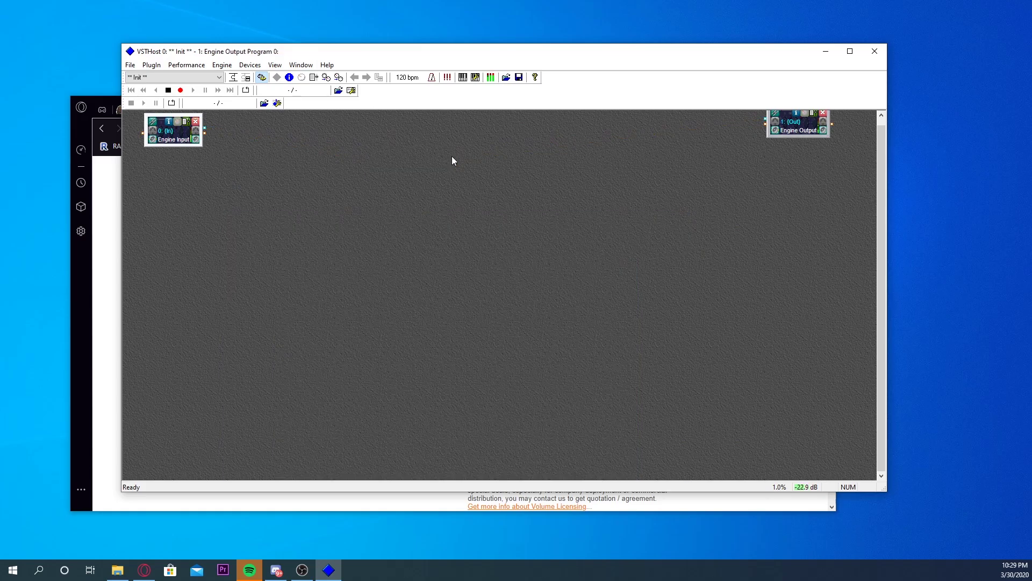
mouse_move(375, 52)
mouse_down()
mouse_move(379, 68)
mouse_move(687, 334)
mouse_move(370, 55)
mouse_up()
Configure the wave devices with the MME High Definition Audio microphone as input and DS: CABLE Input (VB-Audio Virtual Cable) as output
right_click(434, 251)
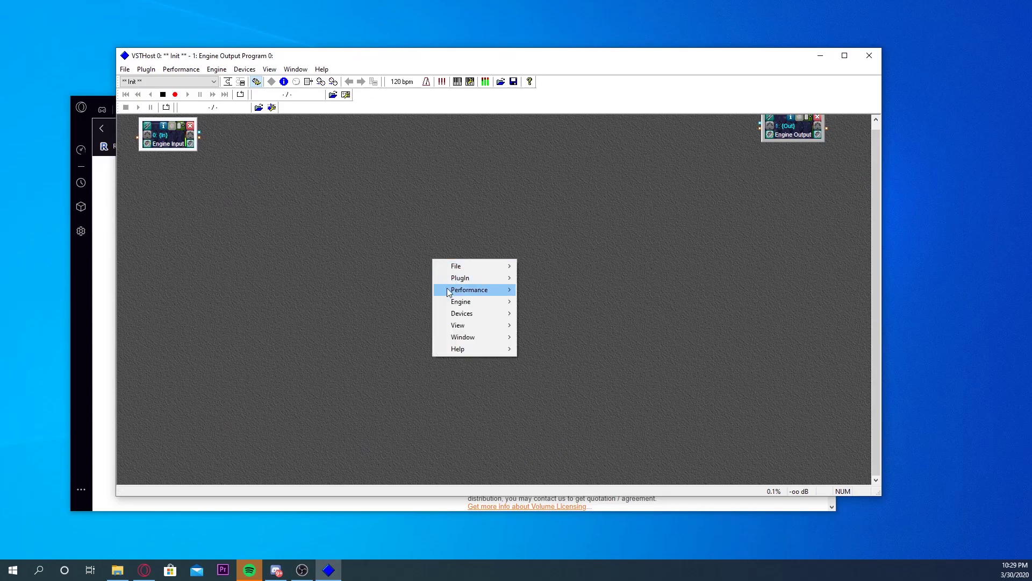
mouse_move(468, 316)
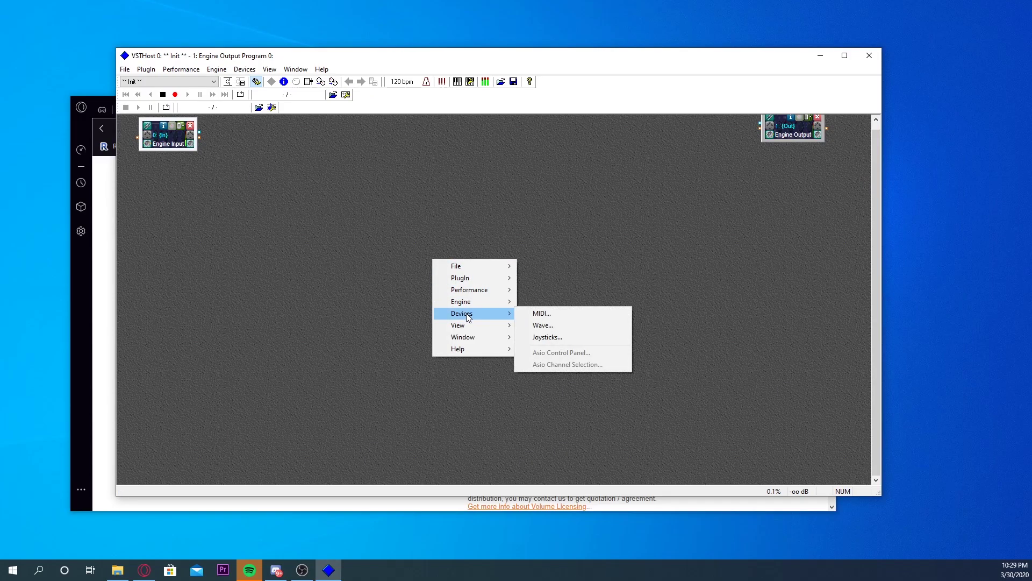
click(541, 327)
drag(450, 236, 342, 241)
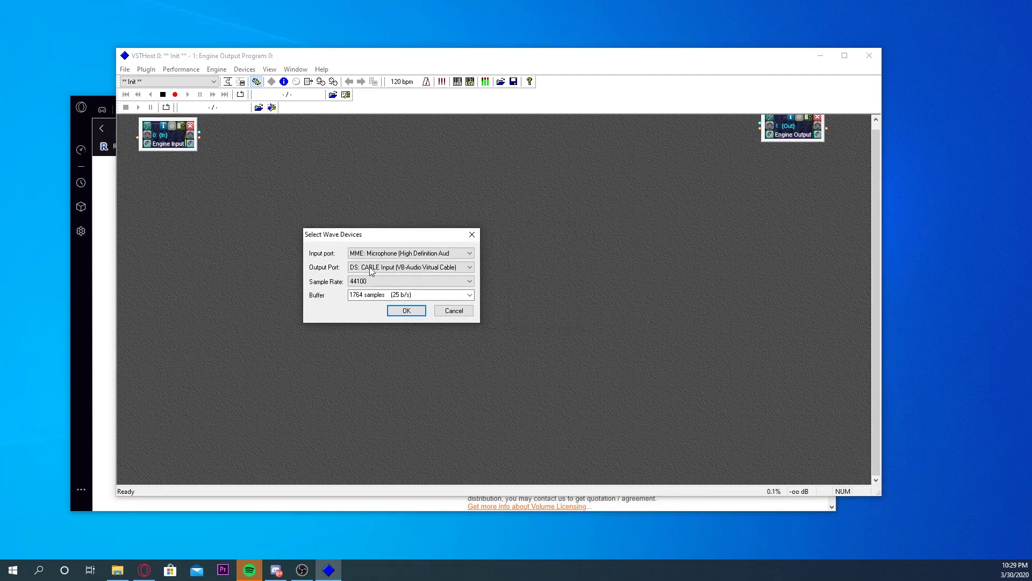
click(379, 253)
click(387, 261)
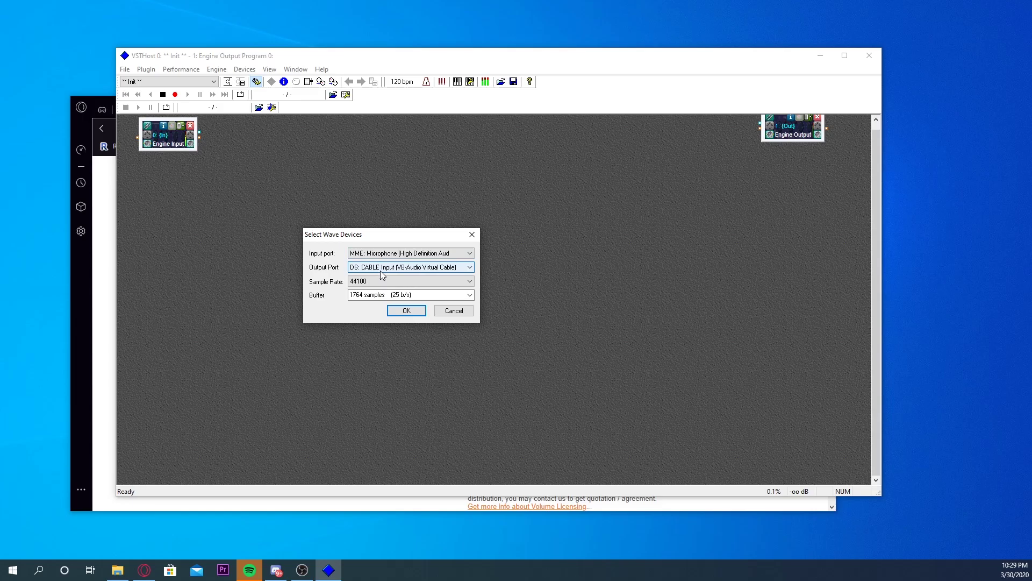
click(380, 268)
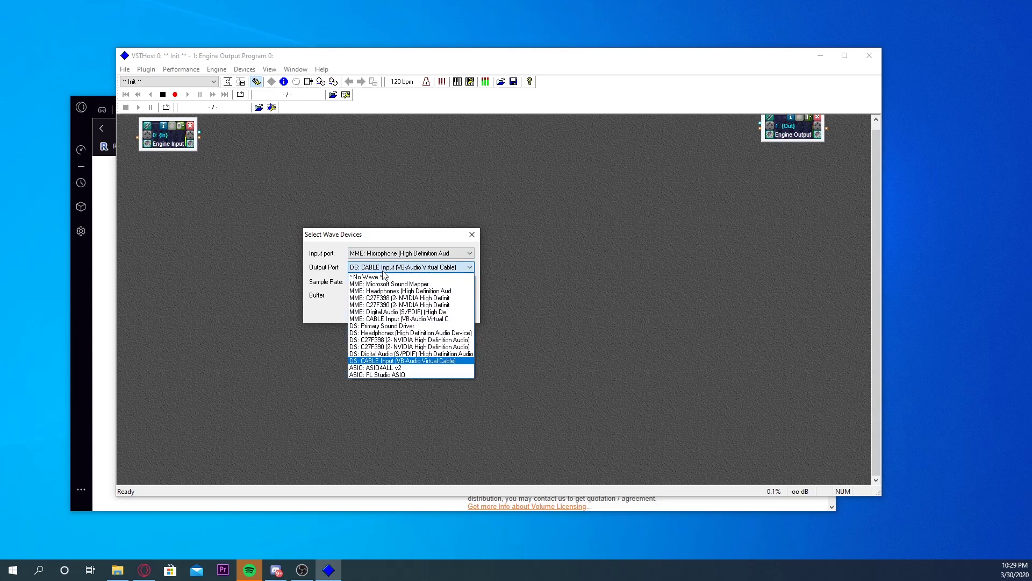
click(363, 362)
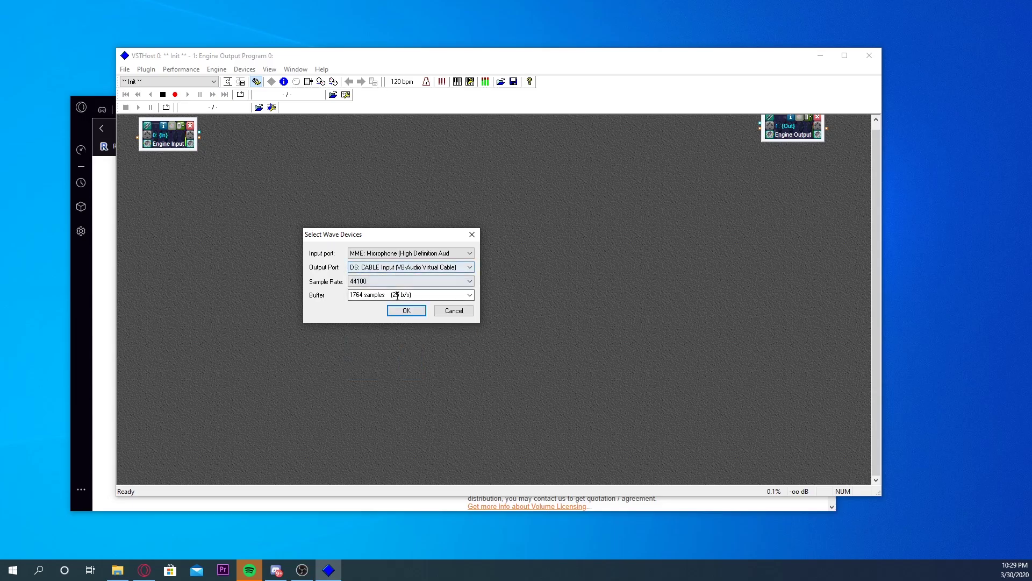
click(406, 311)
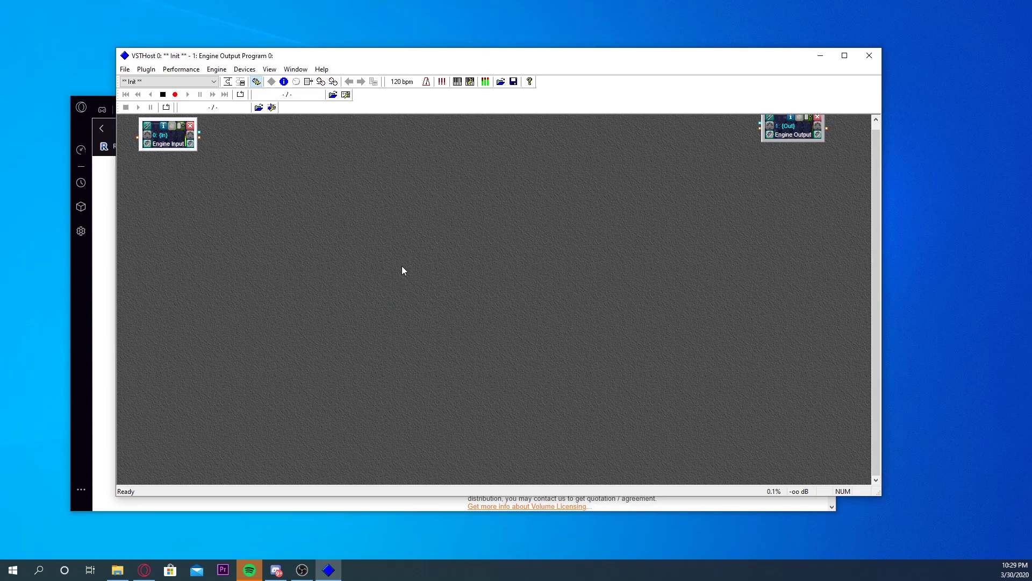
Switch to the browser, search for "glitch vst free" in a new tab and open the Glitch 1.3 page on audiopluginsforfree.com
key(alt+Tab)
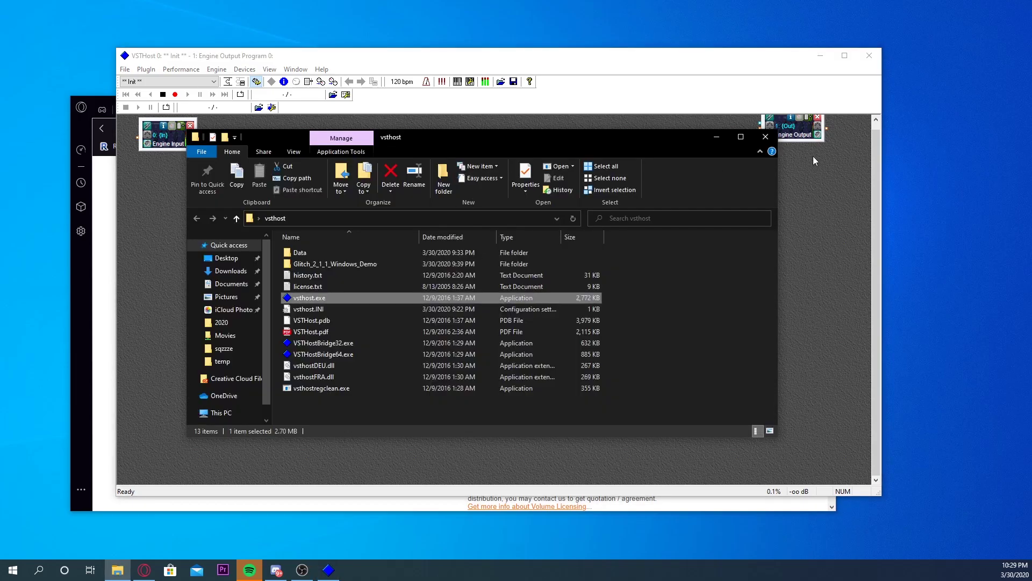
click(709, 137)
click(103, 197)
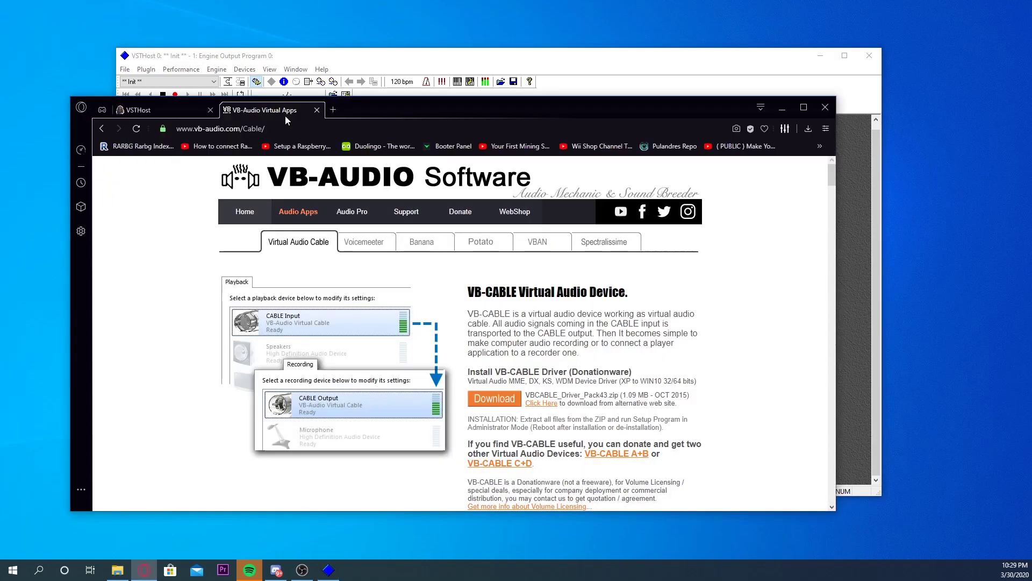
click(332, 110)
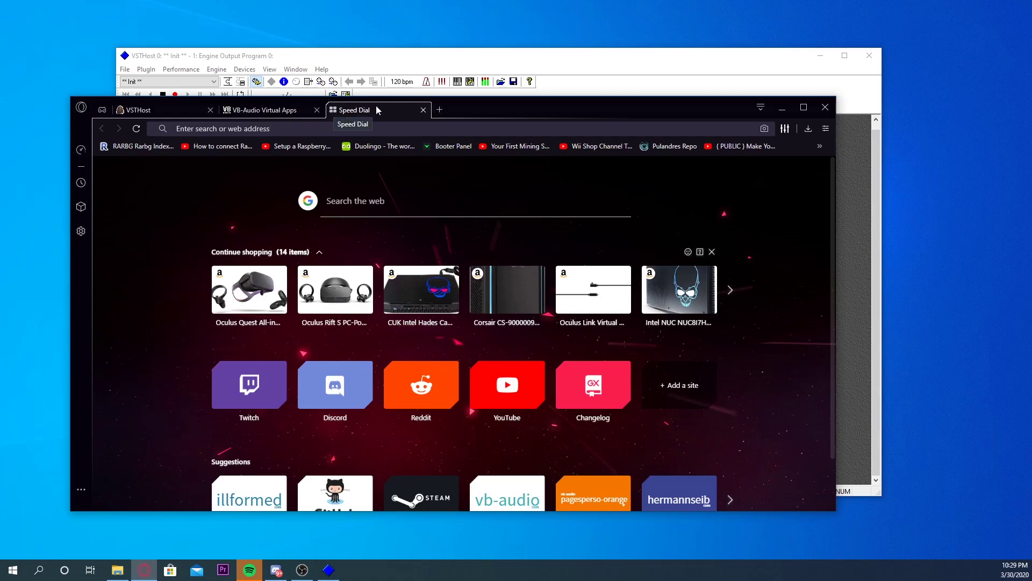
text(glitch)
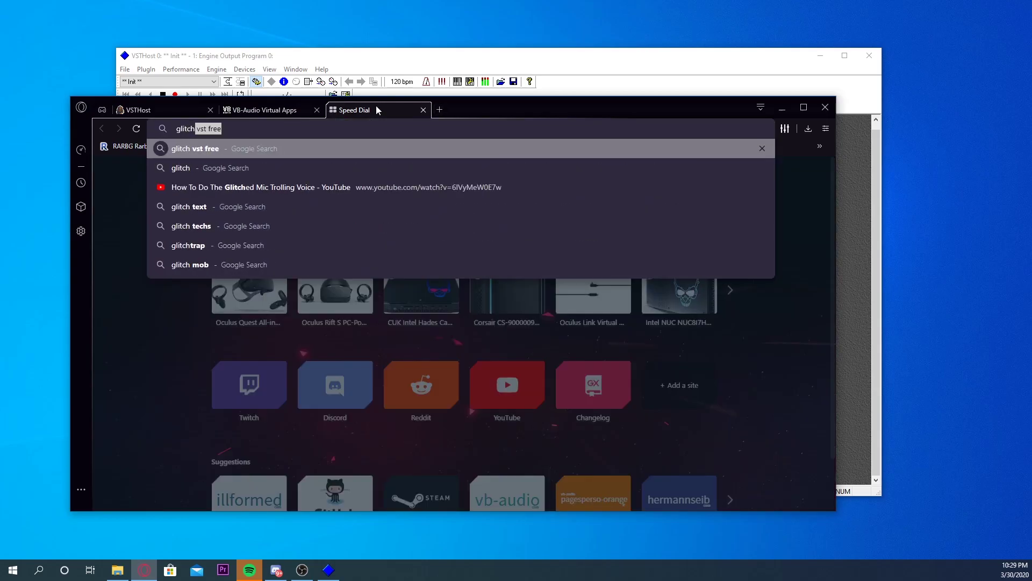
key(Return)
click(252, 275)
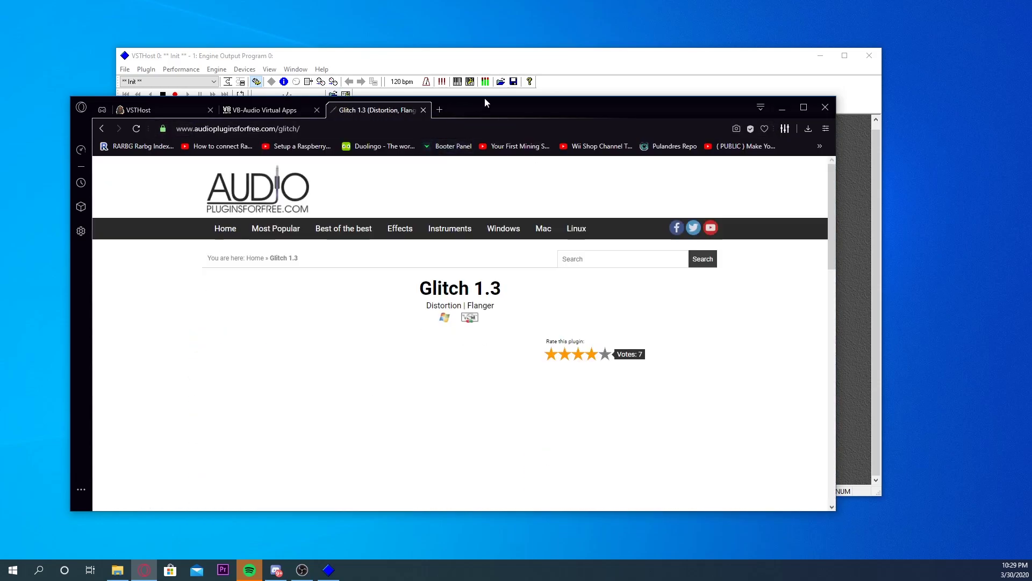
Follow the Glitch 1.3 link to illformed.org/plugins, locate the Windows 32-bit VST Plug-ins download, and put the browser away
drag(484, 102, 462, 79)
scroll(387, 291, down, 4)
scroll(387, 290, up, 1)
click(385, 301)
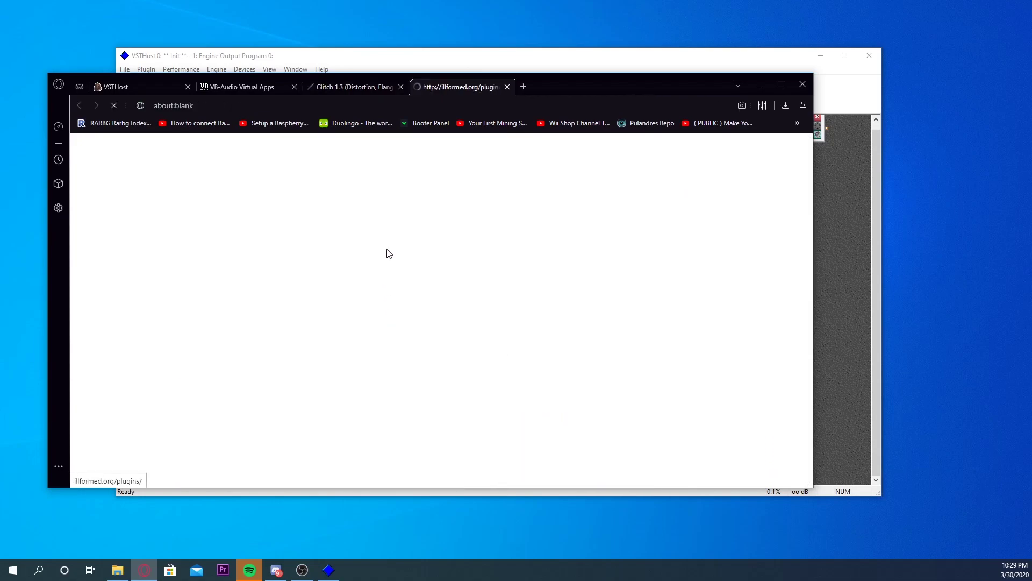
click(400, 87)
drag(477, 87, 458, 58)
scroll(475, 289, down, 1)
scroll(475, 289, down, 3)
scroll(530, 225, up, 3)
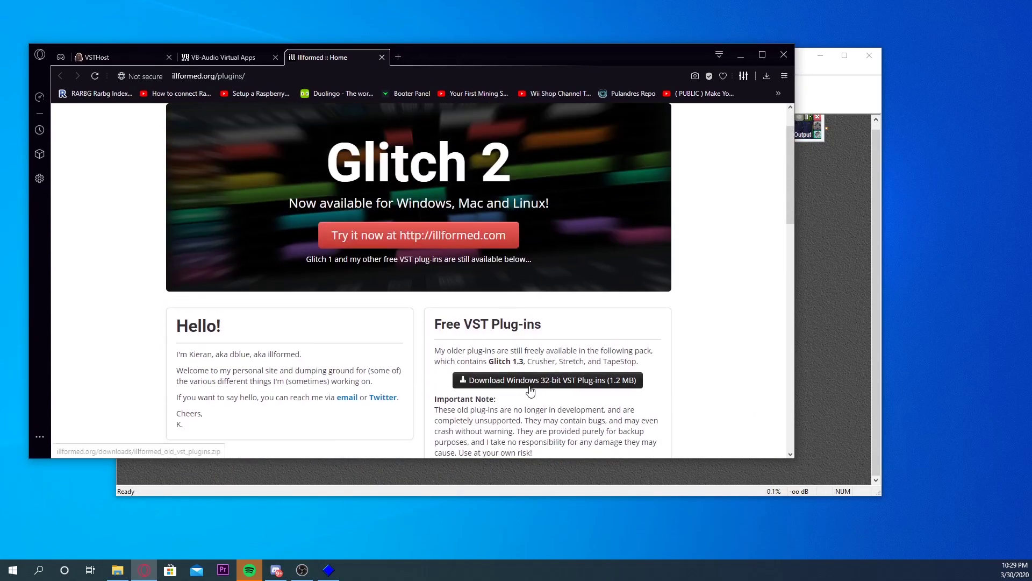
drag(429, 66, 140, 578)
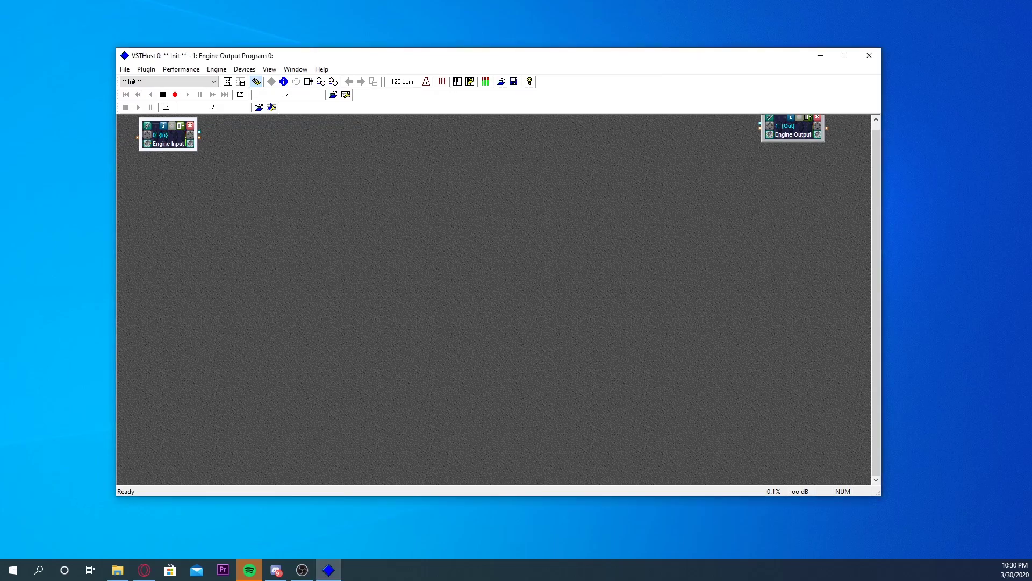
Open the Glitch_2_1_1_Windows_Demo folder inside vsthost, select all its files and move the window aside
click(117, 570)
click(321, 265)
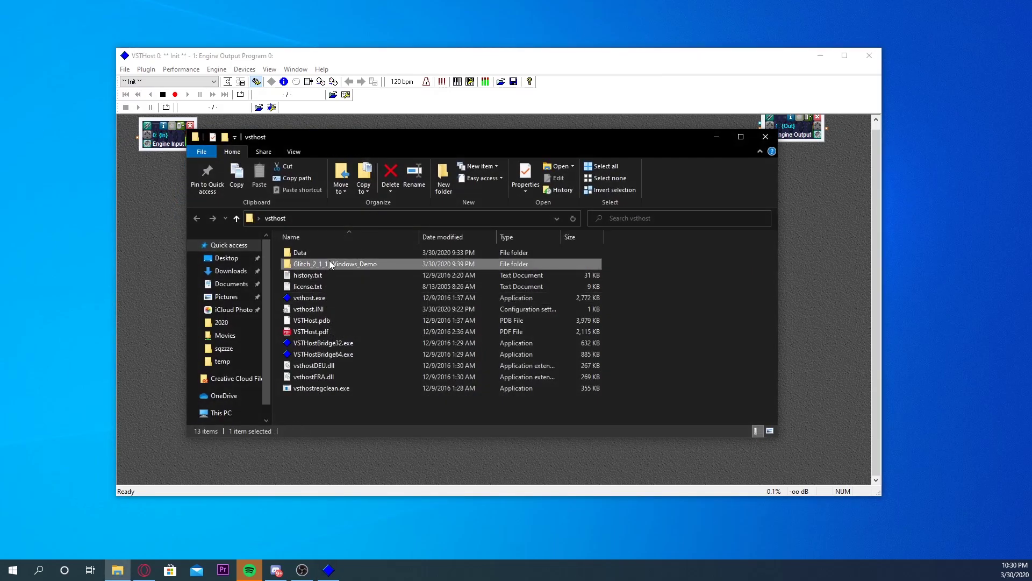
double_click(322, 264)
key(ctrl+a)
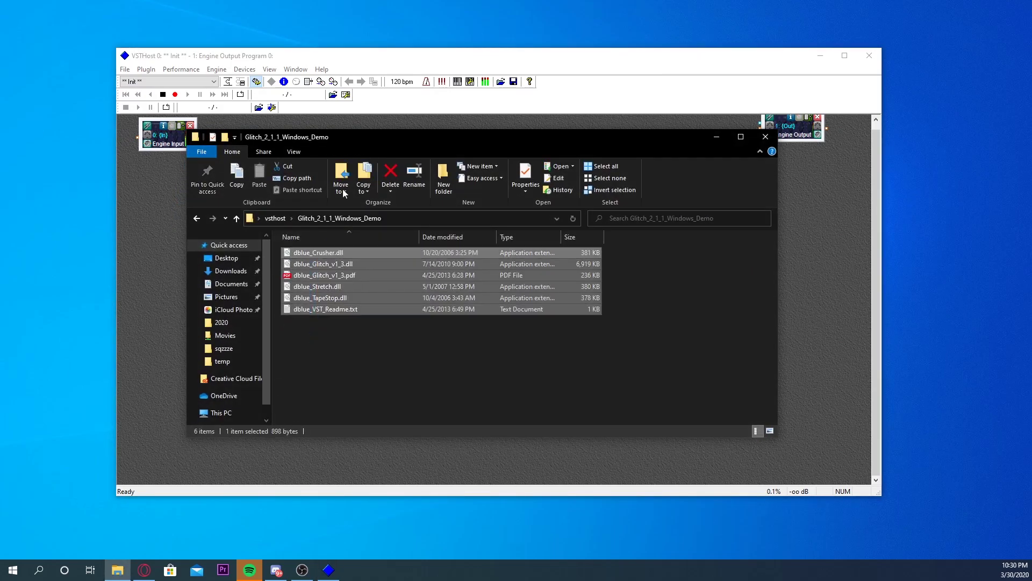
drag(460, 140, 737, 153)
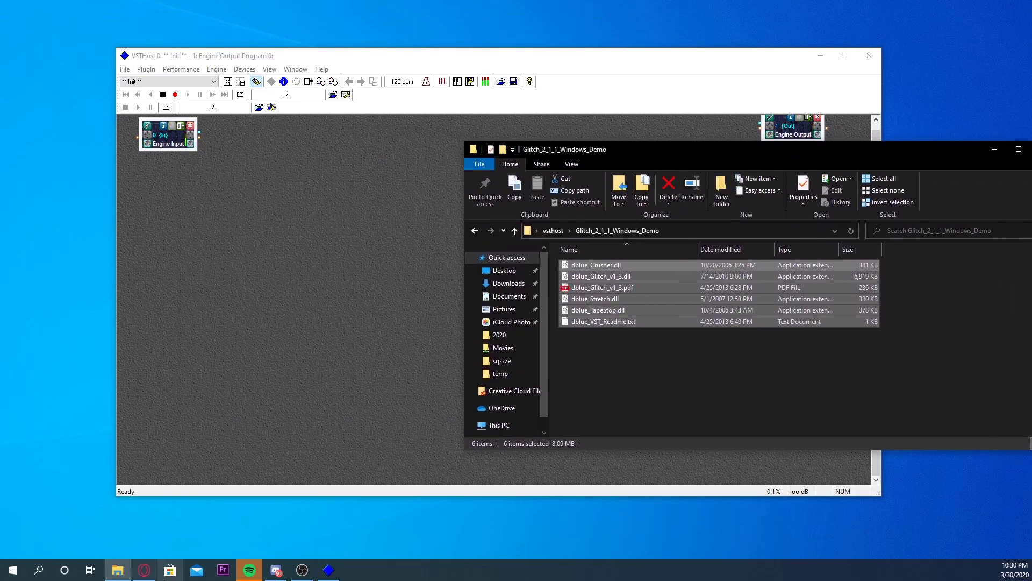
Open illformed_old_vst_plugins.zip from Downloads and copy all its files into the Glitch_2_1_1_Windows_Demo folder
drag(117, 569, 118, 366)
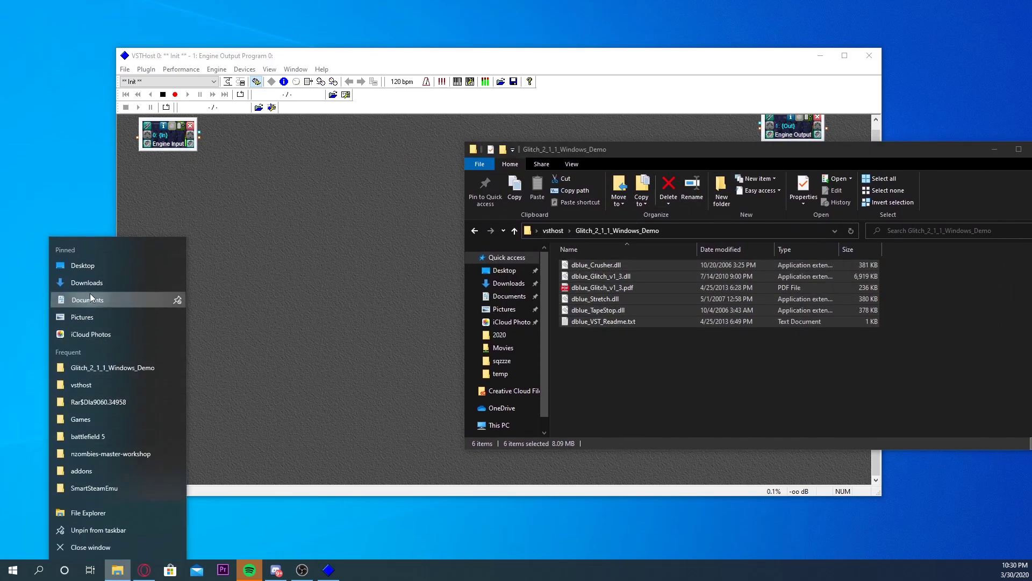
click(101, 281)
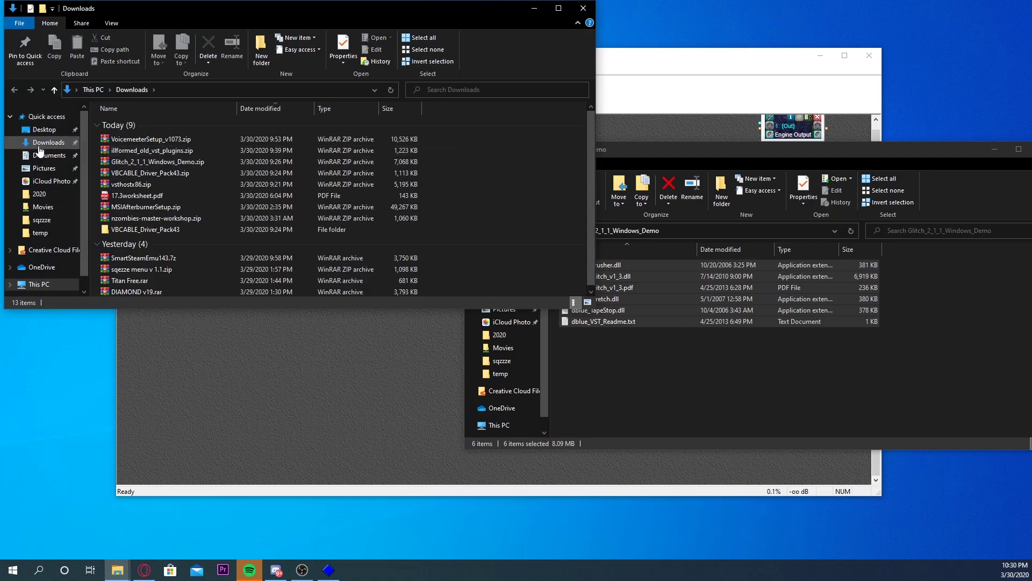
double_click(154, 162)
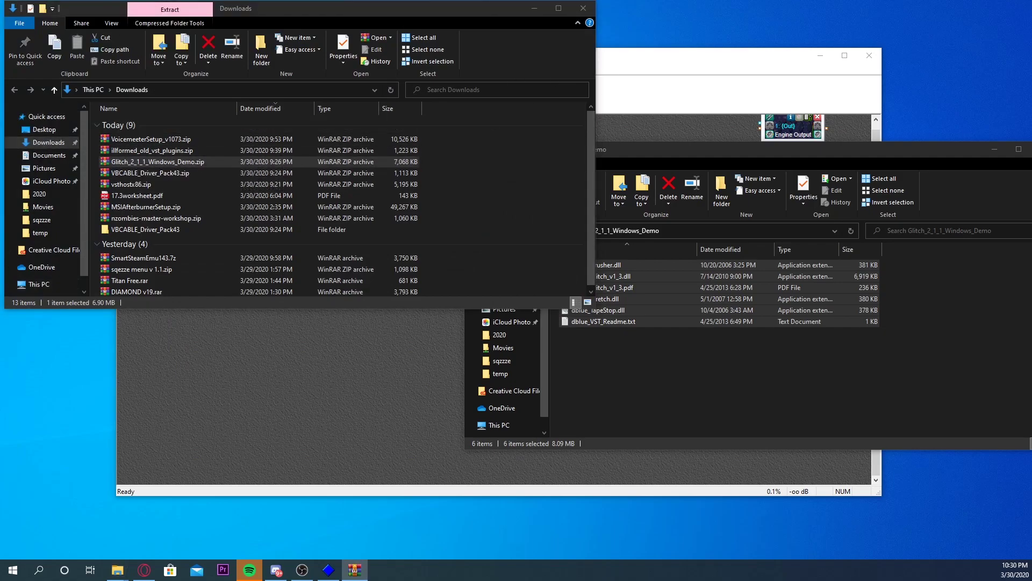
double_click(150, 150)
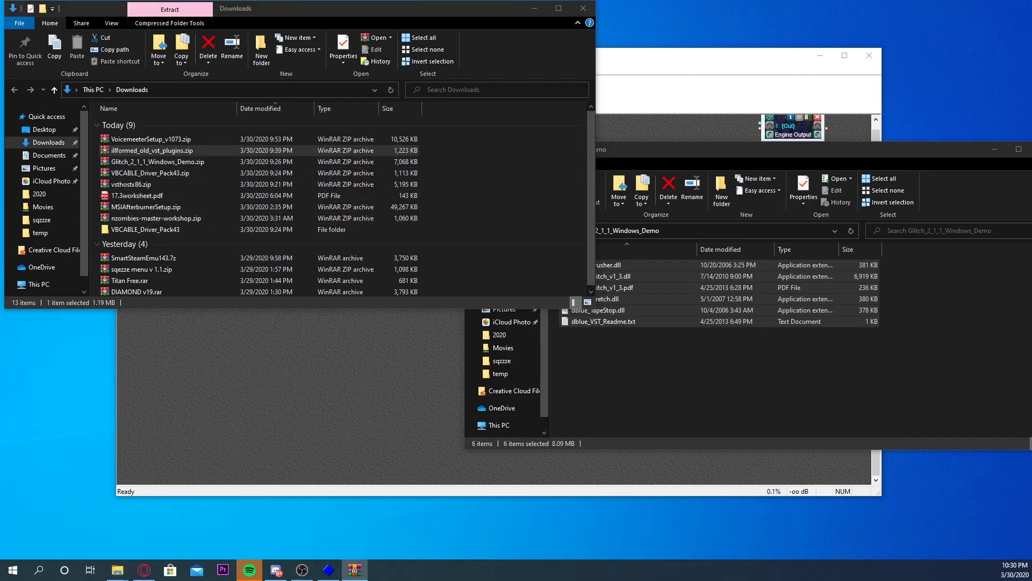
drag(0, 163, 247, 123)
drag(94, 323, 117, 221)
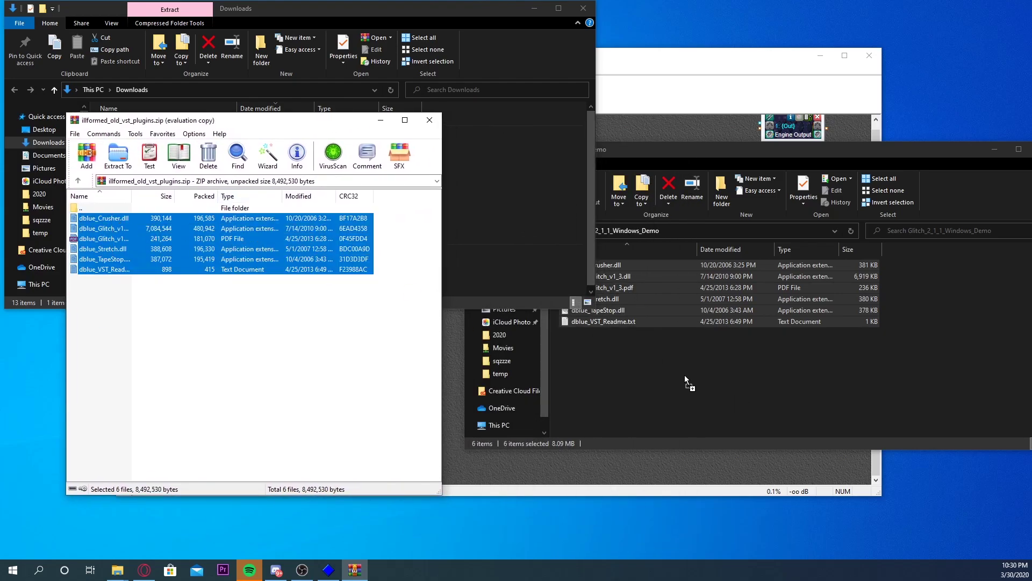
click(734, 397)
Check the Glitch_2_1_1_Windows_Demo folder's location inside vsthost, reopen it, and close the archive and Downloads windows
click(556, 233)
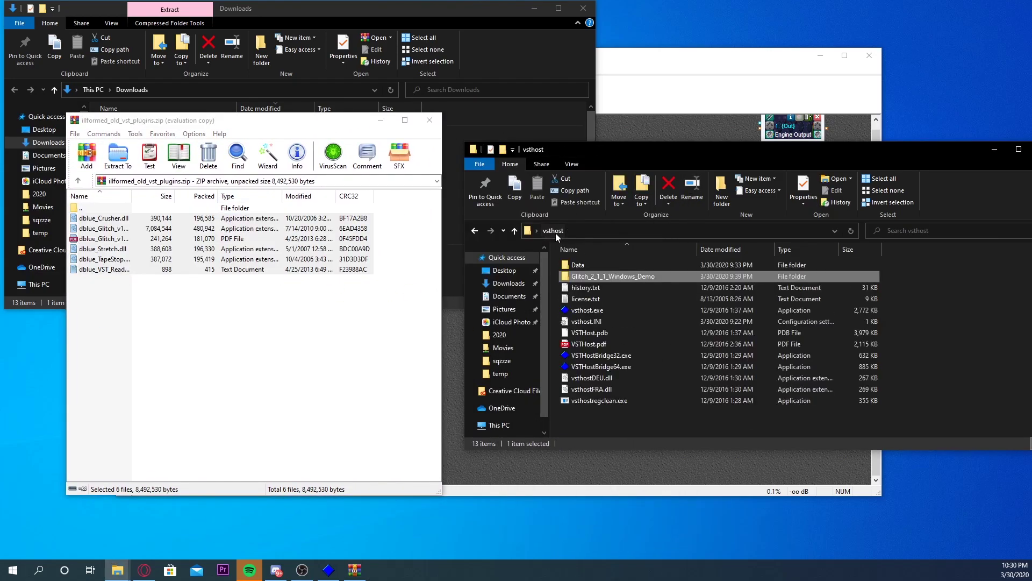
double_click(585, 276)
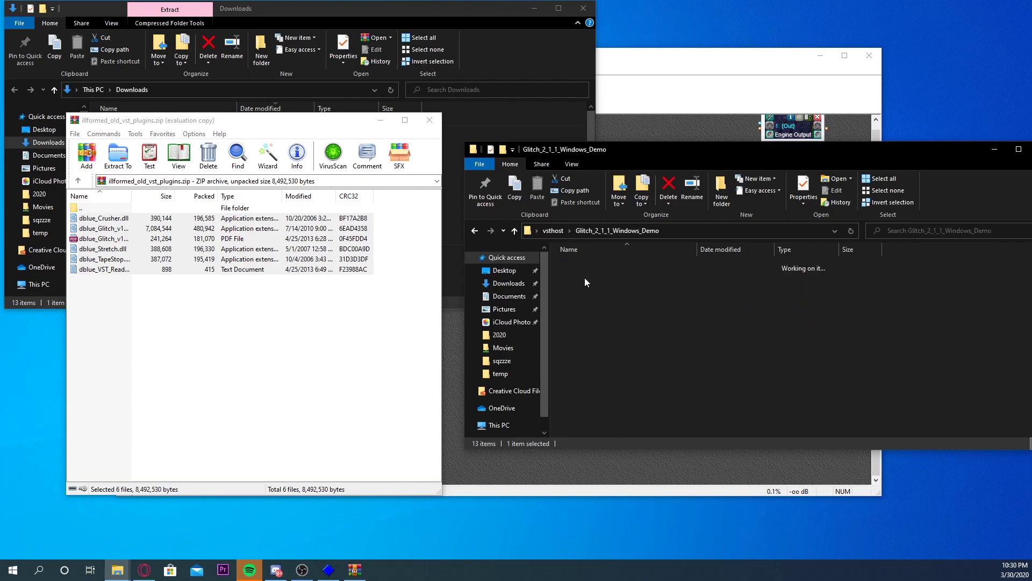
click(430, 119)
click(577, 16)
click(579, 11)
Load dblue_Glitch_v1_3.dll from the folder into VSTHost and place the plugin between Engine Input and Engine Output
drag(633, 152, 647, 195)
drag(620, 320, 453, 298)
drag(405, 248, 502, 161)
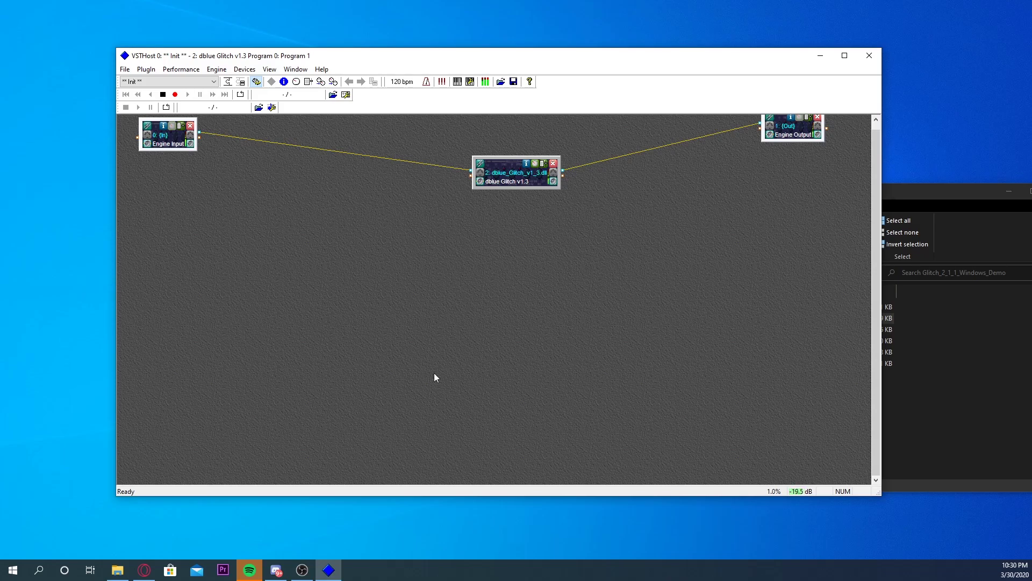
Open the dblue Glitch v1.3 plugin's editor and reposition it within the VSTHost workspace
click(543, 164)
click(384, 194)
click(536, 164)
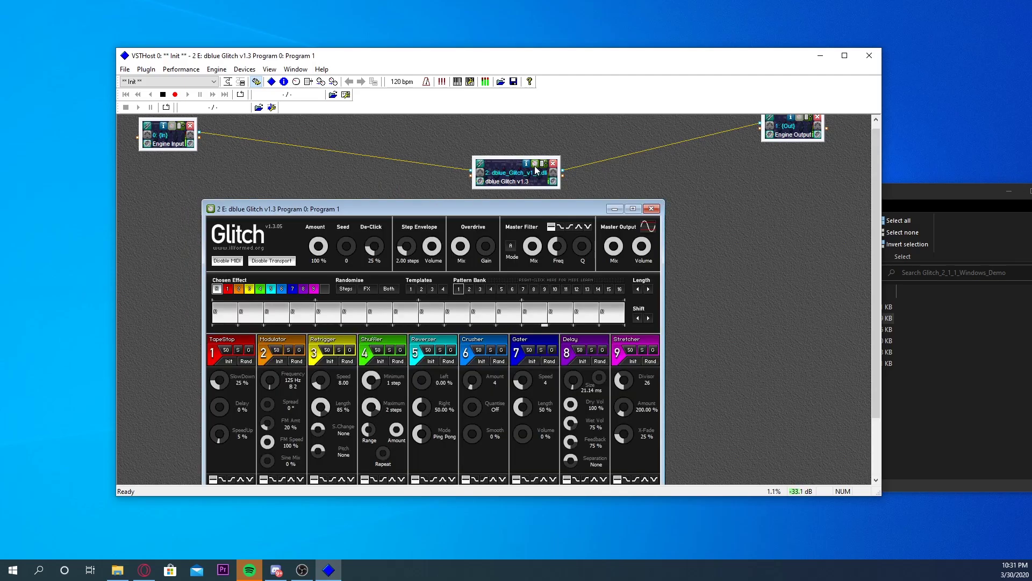
drag(391, 210, 408, 171)
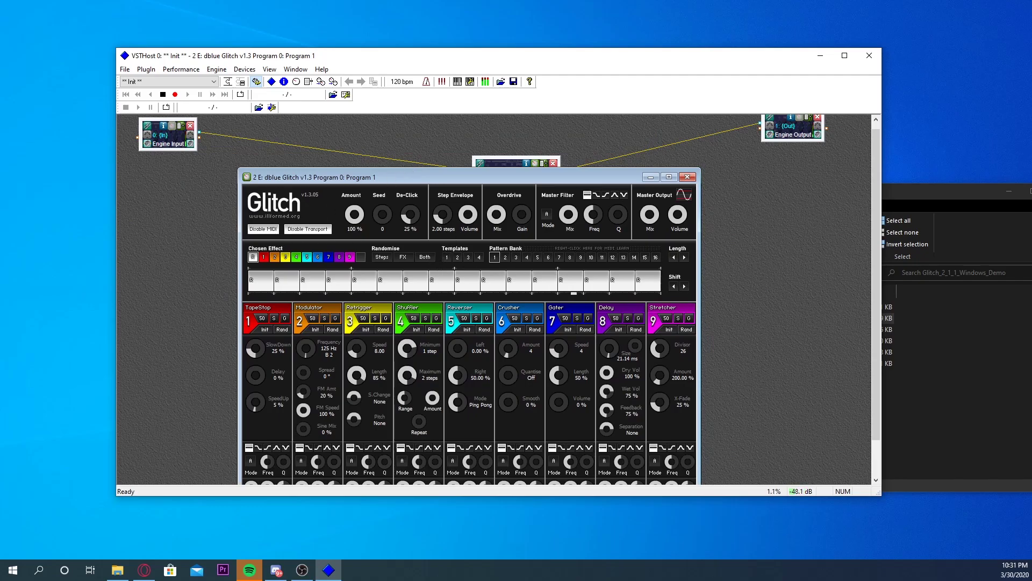
Switch to Discord, set the voice input device to CABLE Output (VB-Audio Virtual Cable), start the mic test and uncover the Glitch editor
key(alt+Tab)
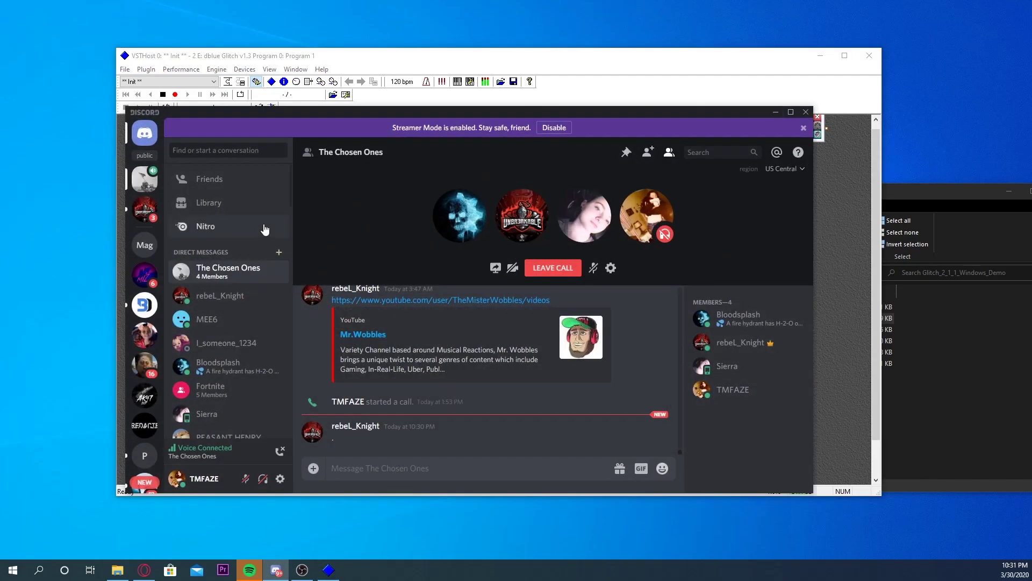
click(610, 268)
click(385, 197)
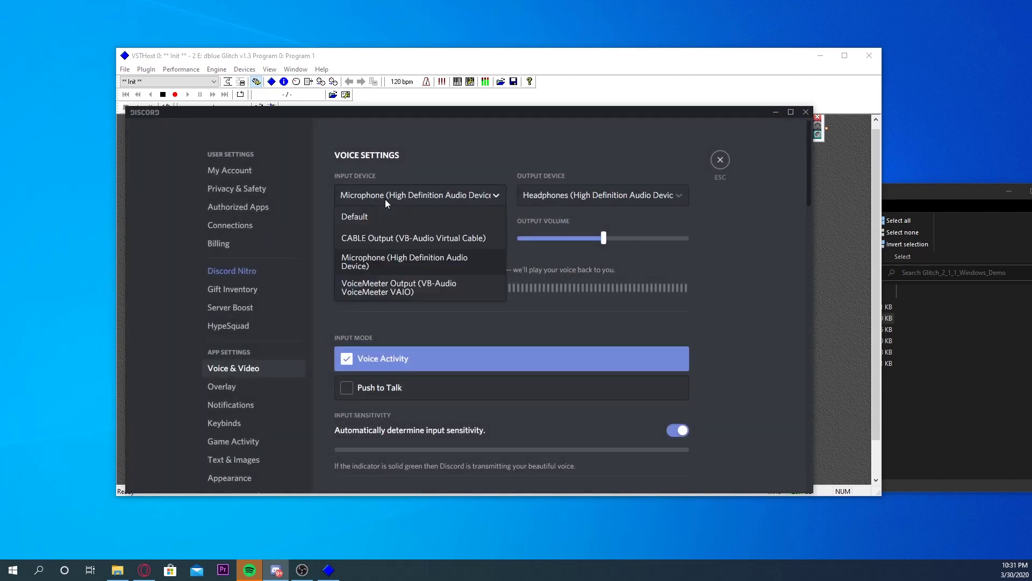
click(352, 243)
click(358, 288)
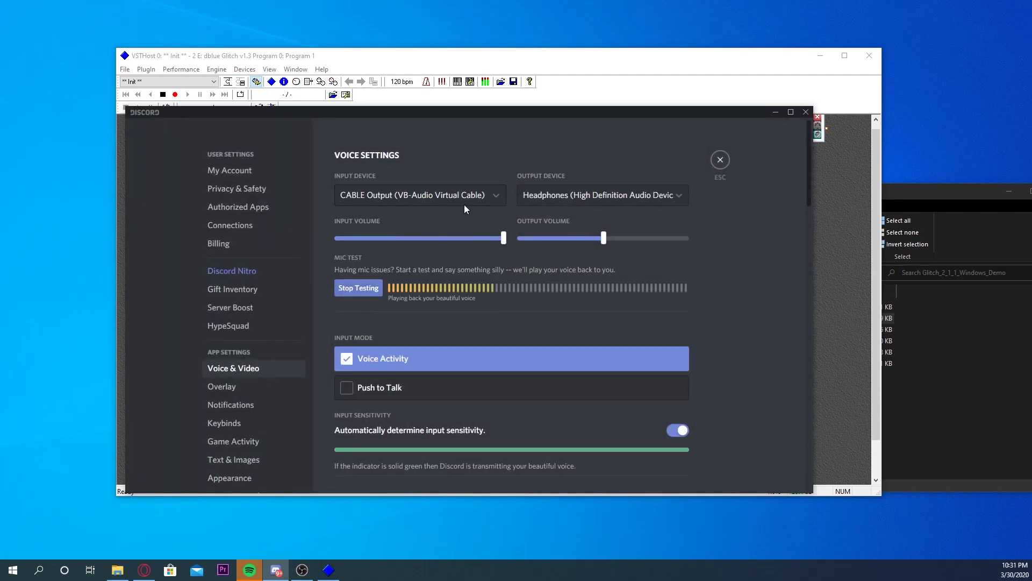
drag(458, 114, 598, 319)
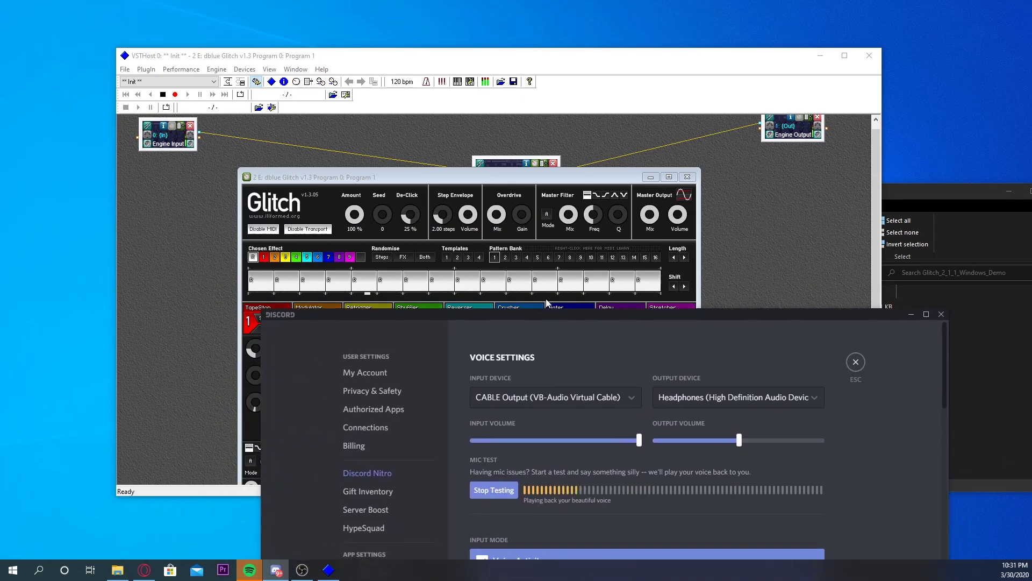
Select pattern 4 in Glitch's pattern bank, merge its steps into one block and fill it with the Retrigger effect
click(515, 257)
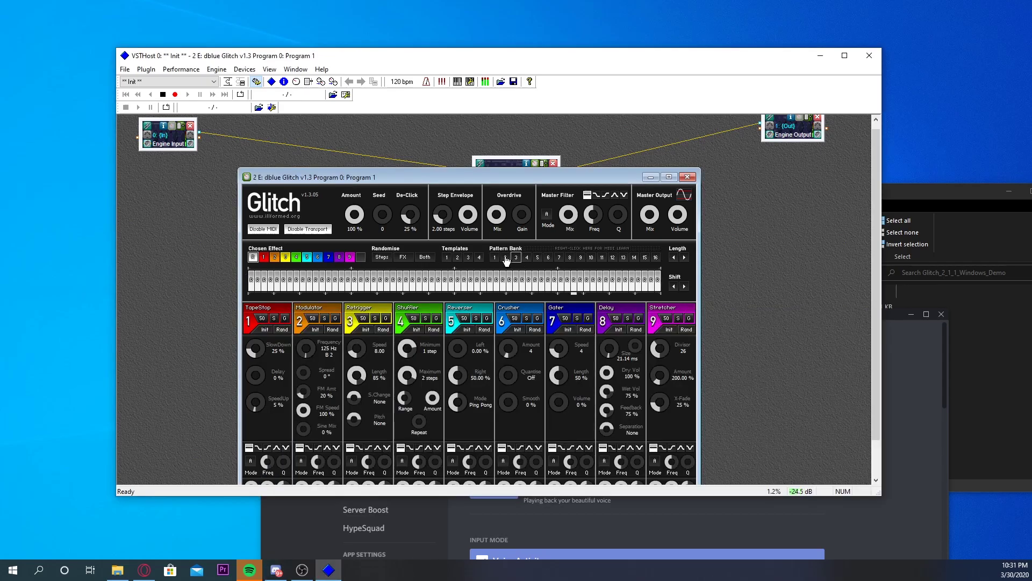
click(526, 257)
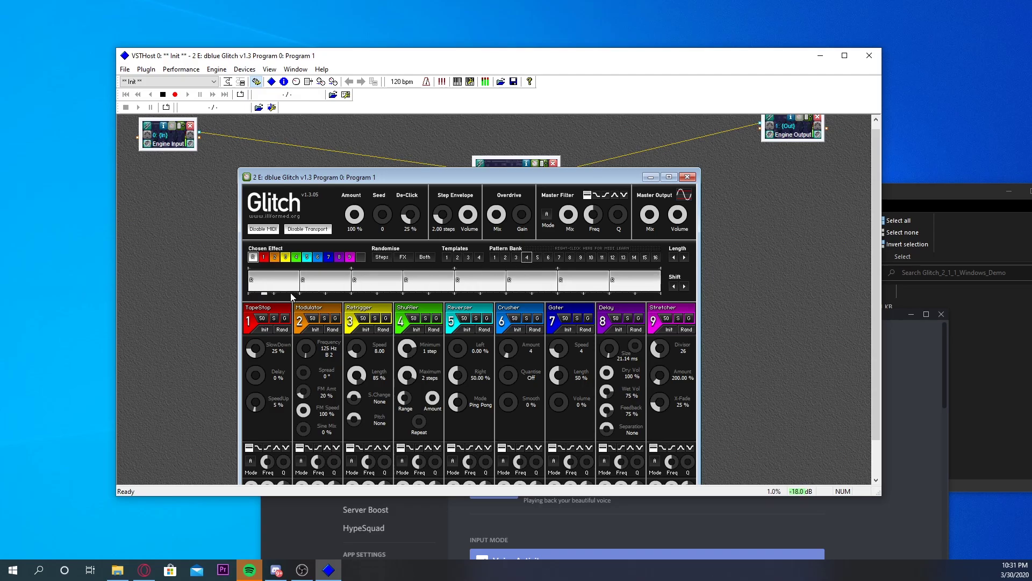
drag(279, 289, 632, 280)
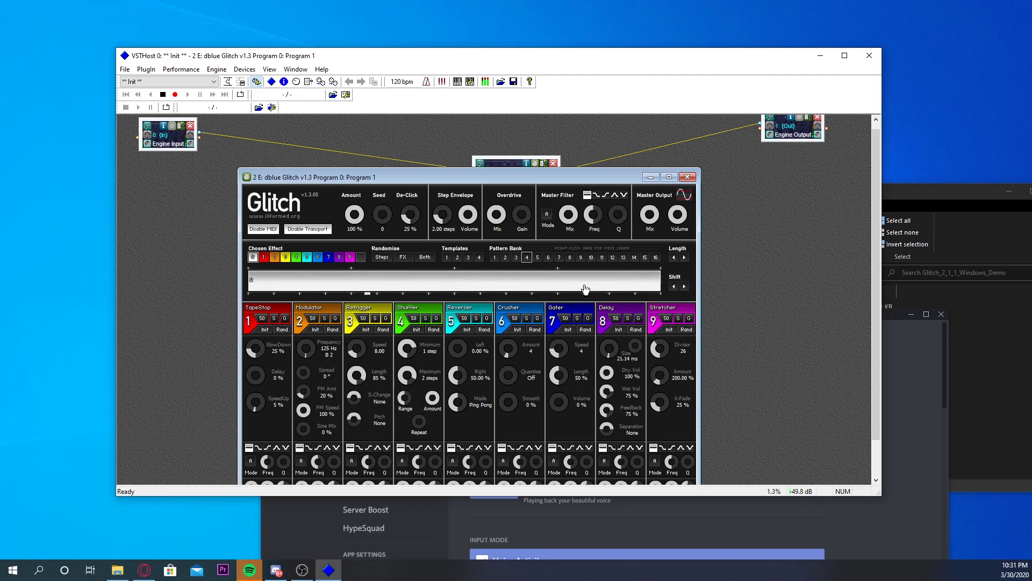
click(286, 257)
click(254, 284)
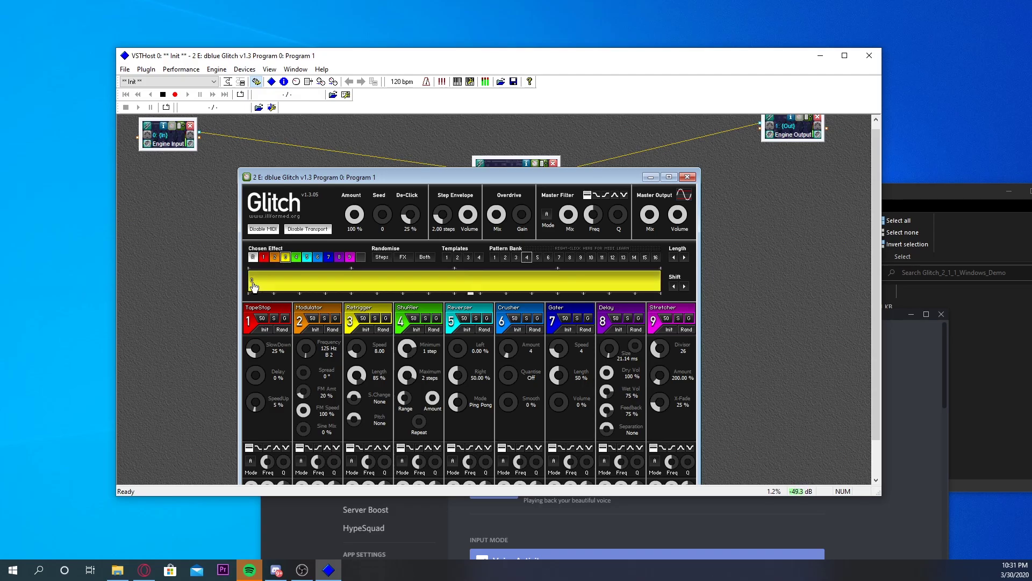